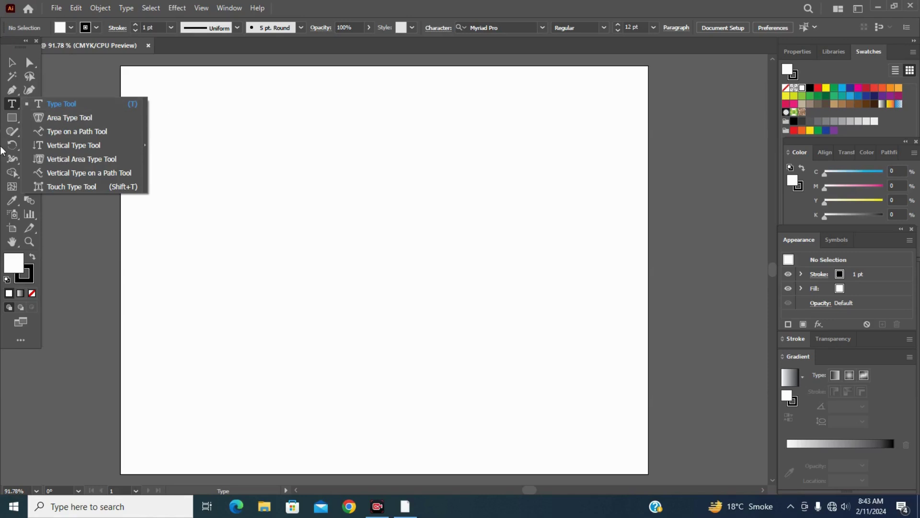
# - Draw a rounded rectangle in the artboard's upper left and a circle about 202 pt in diameter to its right
pyautogui.click(10, 120)
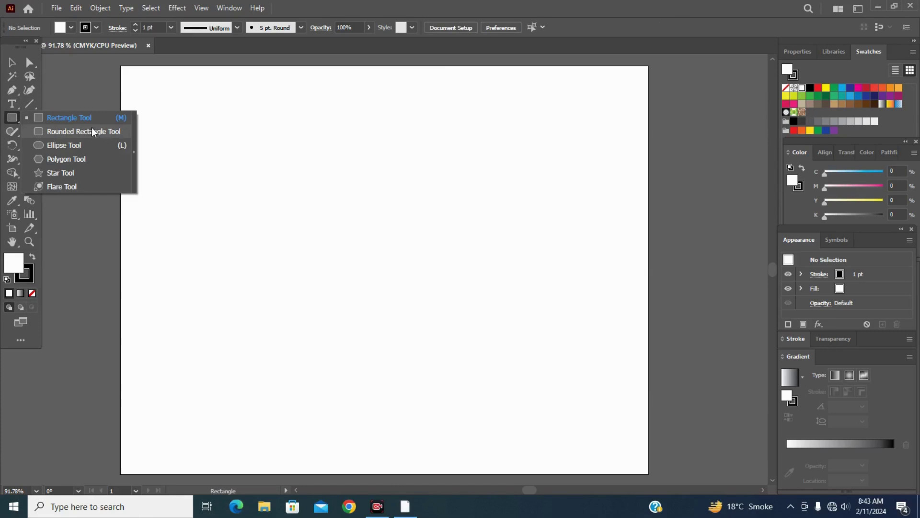
pyautogui.click(56, 132)
pyautogui.moveTo(176, 133); pyautogui.dragTo(358, 256)
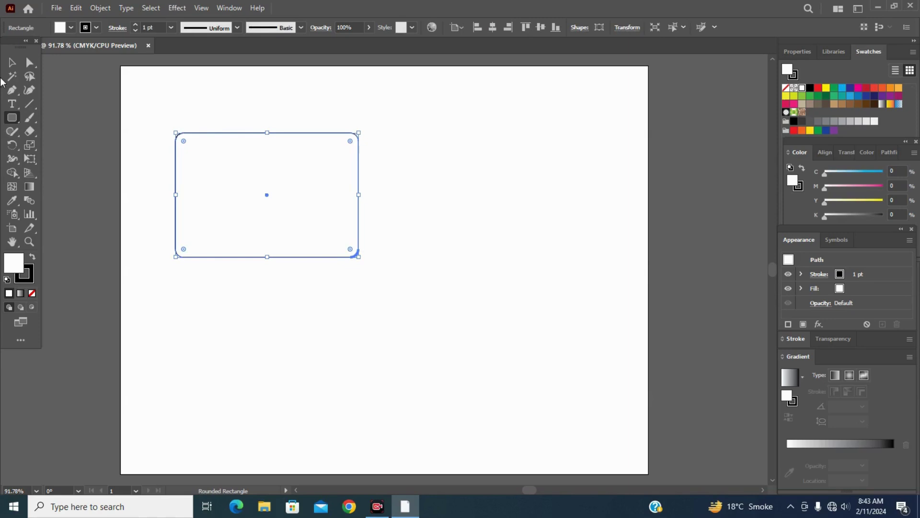
pyautogui.moveTo(12, 121); pyautogui.dragTo(41, 146)
pyautogui.moveTo(433, 173)
pyautogui.mouseDown()
pyautogui.moveTo(550, 357)
pyautogui.moveTo(532, 307)
pyautogui.mouseUp()
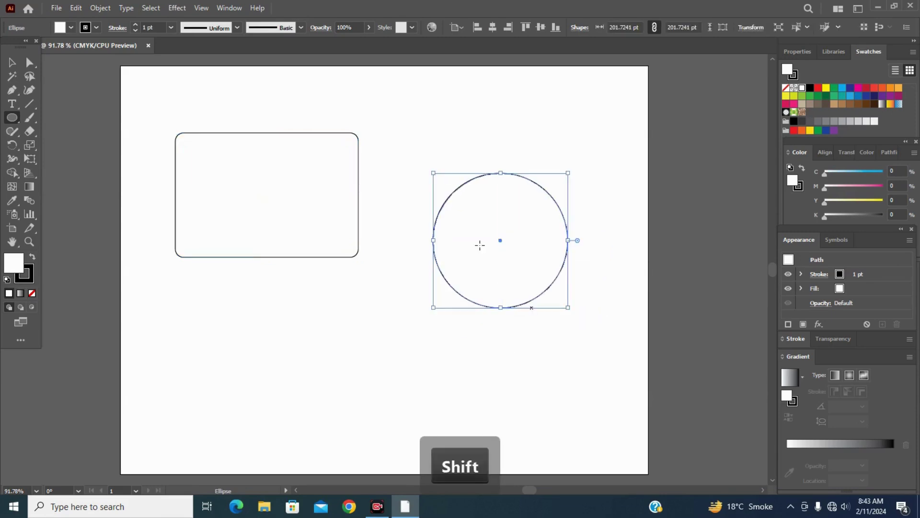
pyautogui.rightClick(12, 118)
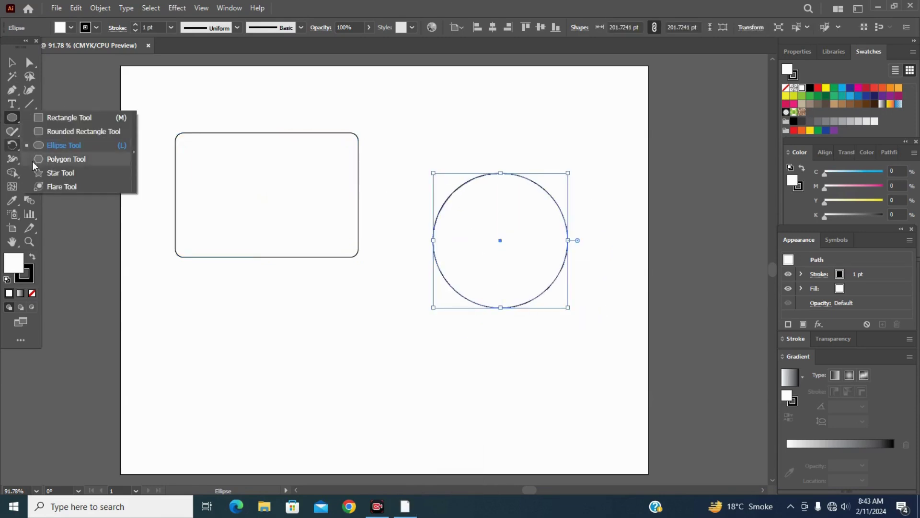
pyautogui.click(66, 159)
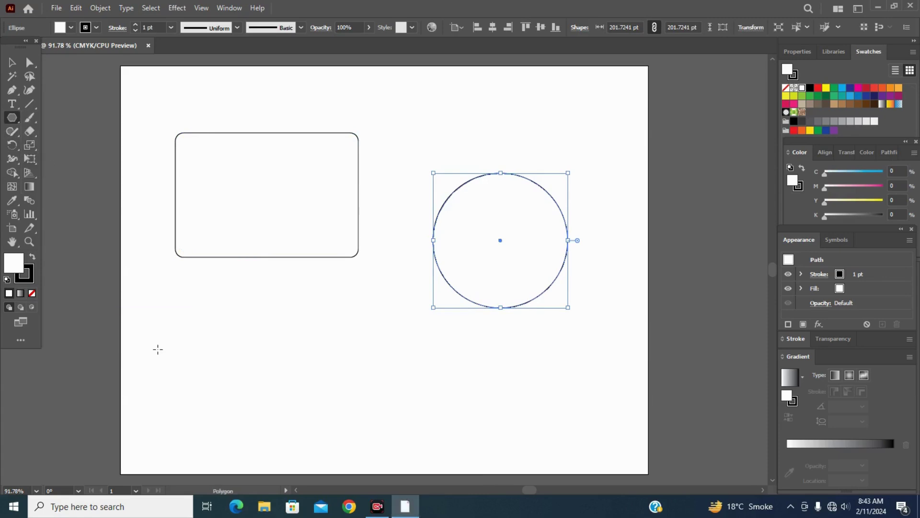
pyautogui.moveTo(165, 325); pyautogui.dragTo(210, 366)
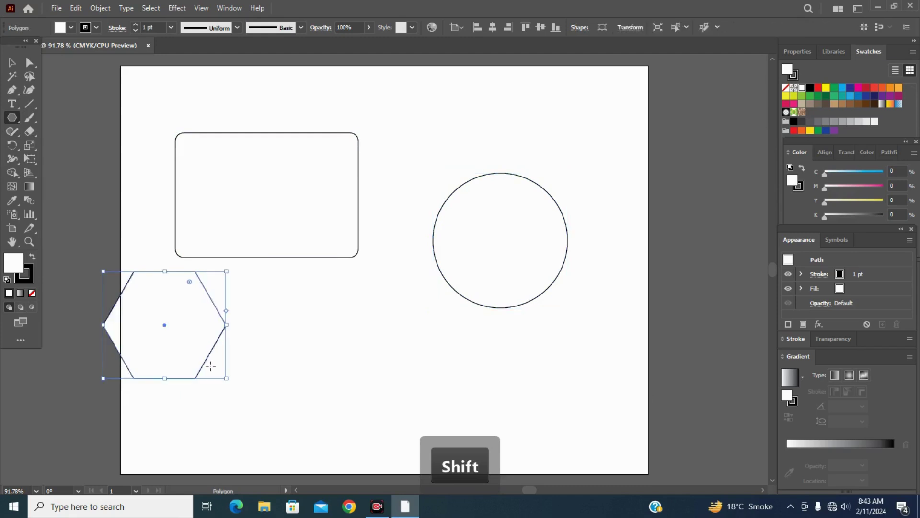
pyautogui.click(210, 365)
pyautogui.click(472, 277)
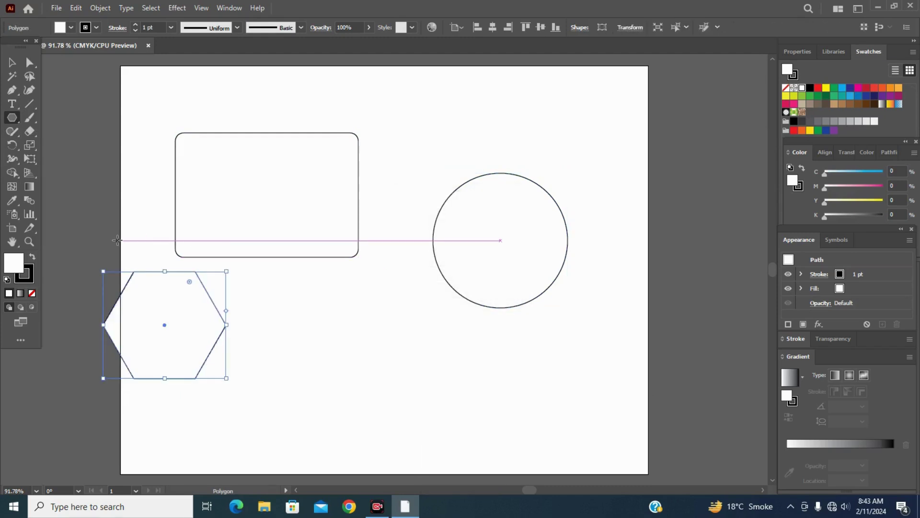
pyautogui.press('Delete')
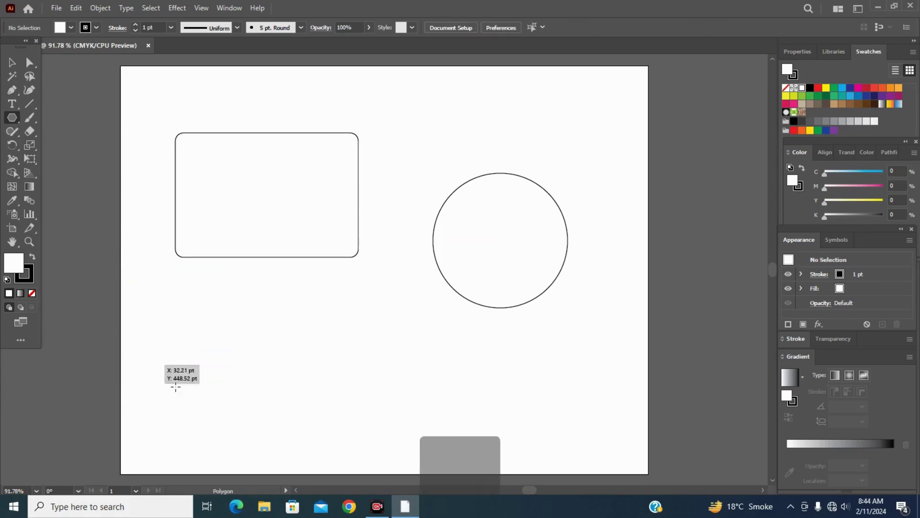
# - Draw a hexagon with the Polygon tool and move it fully inside the artboard, below the rounded rectangle
pyautogui.moveTo(191, 341); pyautogui.dragTo(242, 390)
pyautogui.click(12, 62)
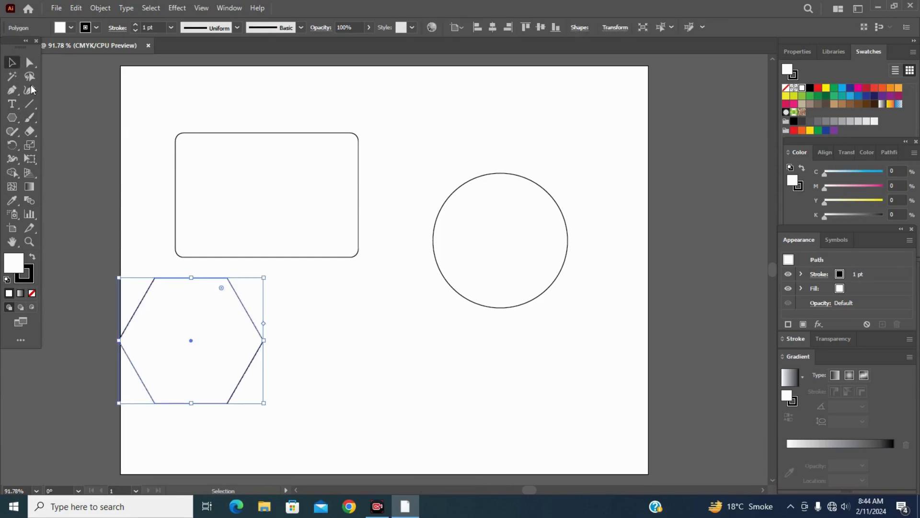
pyautogui.moveTo(175, 282); pyautogui.dragTo(285, 300)
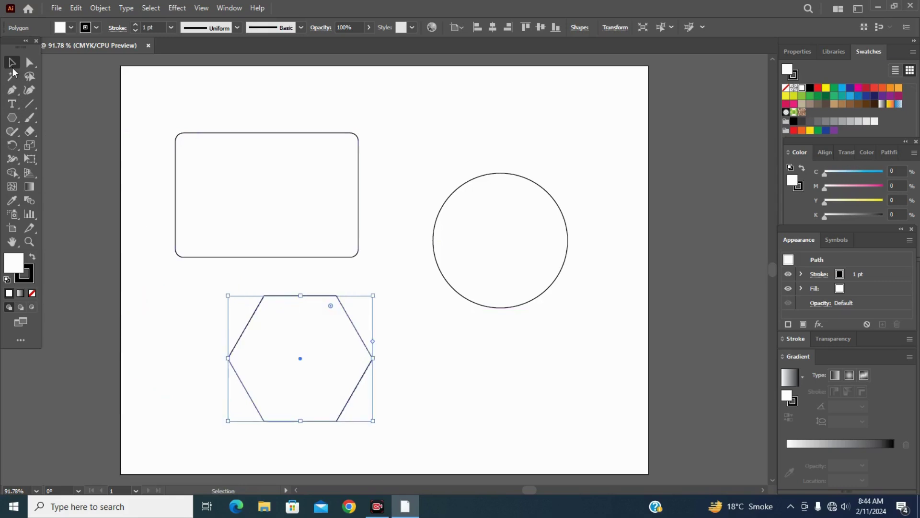
# - Convert the rounded rectangle into a text container with the Area Type tool by picking its upper edge
pyautogui.click(15, 105)
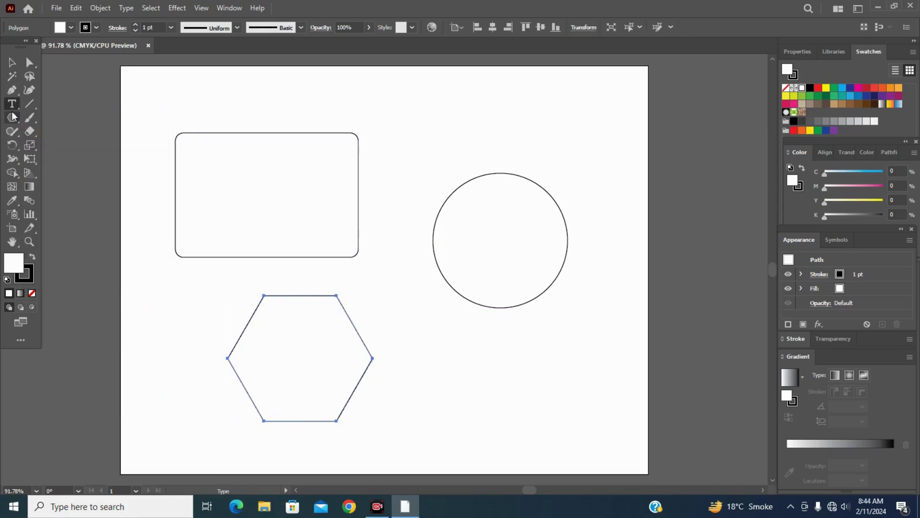
pyautogui.rightClick(16, 109)
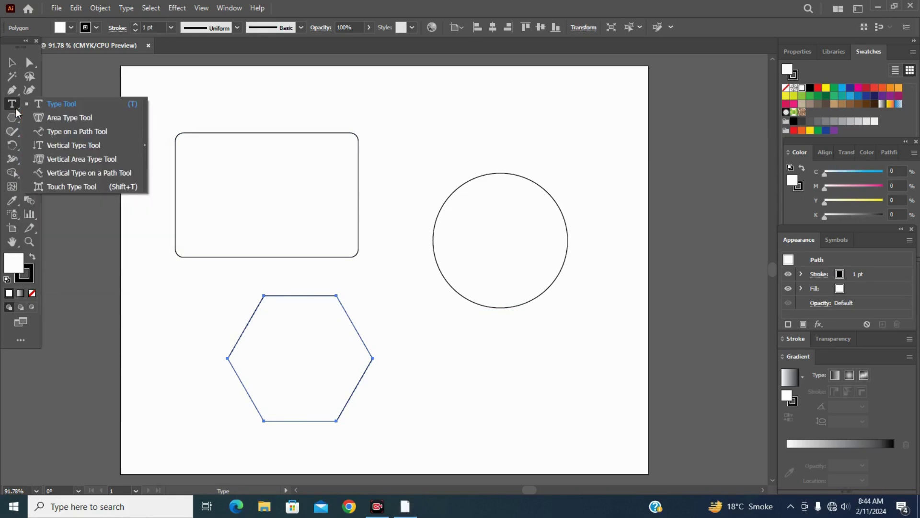
pyautogui.click(48, 119)
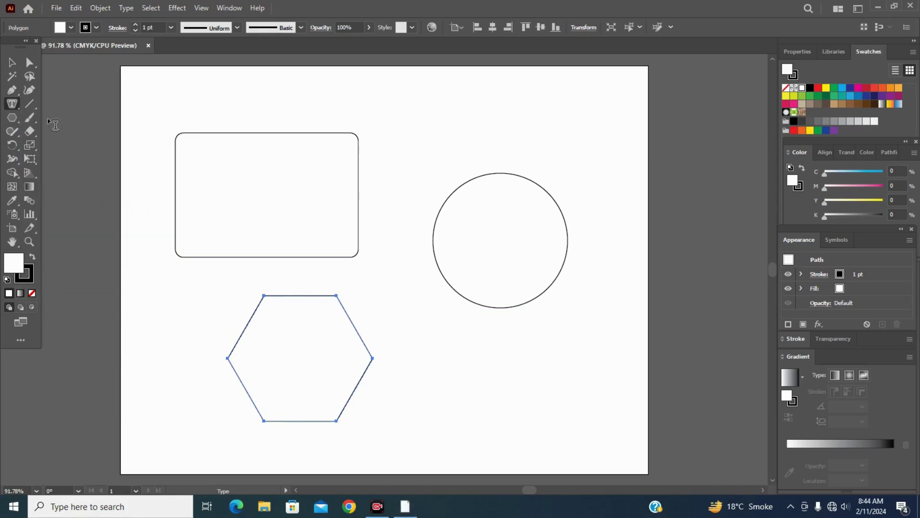
pyautogui.click(195, 135)
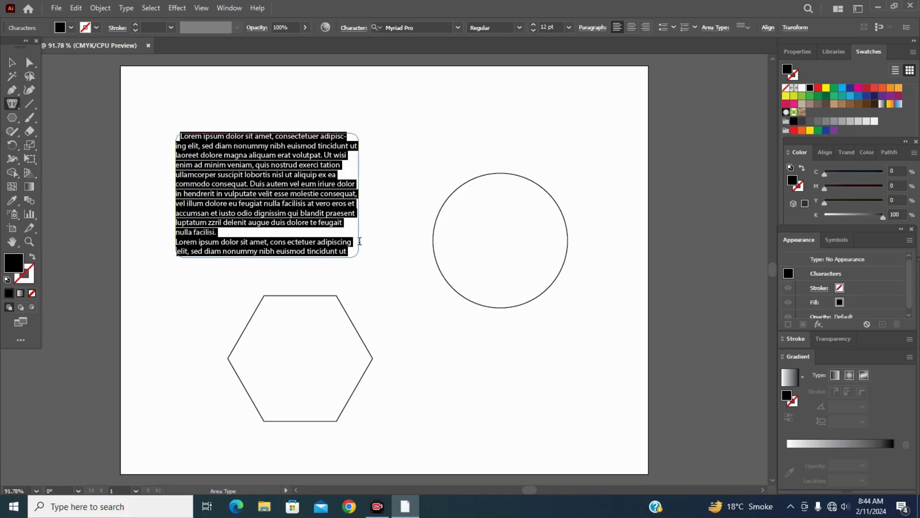
# - Replace the rectangle's placeholder text with random filler characters running onto a second line that ends in "klkliouiyyi"
pyautogui.press('BackSpace')
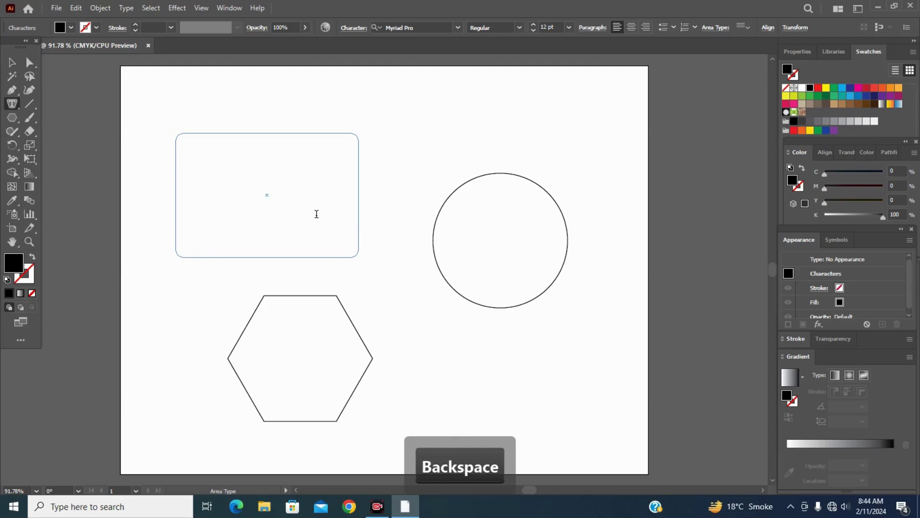
pyautogui.write('dfjrjg')
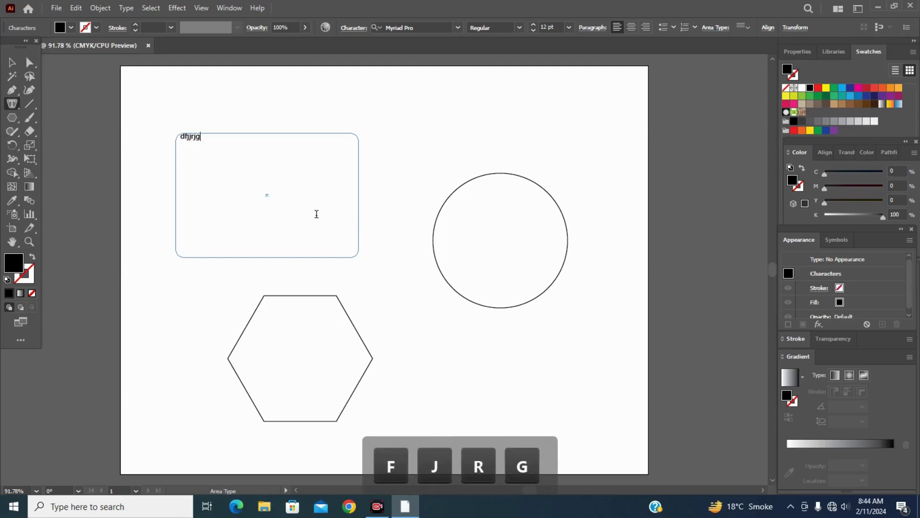
pyautogui.write('gf')
pyautogui.write('fio')
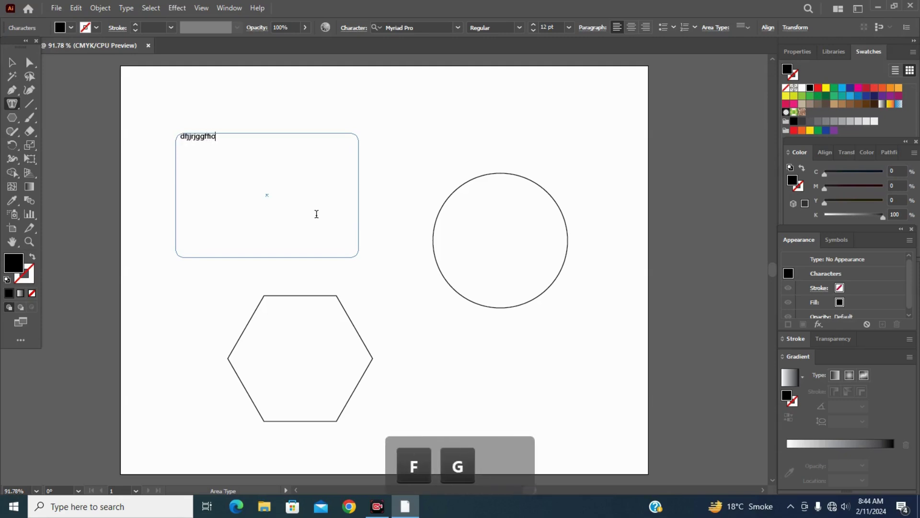
pyautogui.write('itrt9rogfgof')
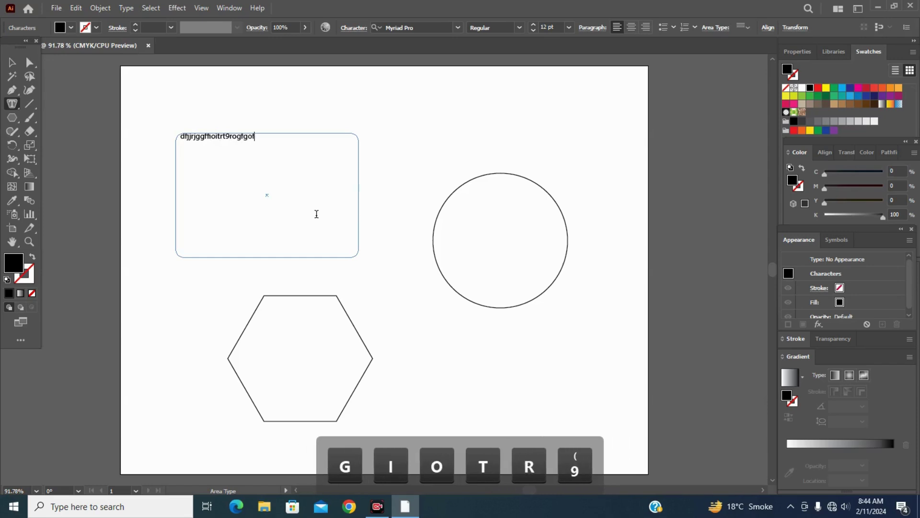
pyautogui.write('gfhy5yyihg')
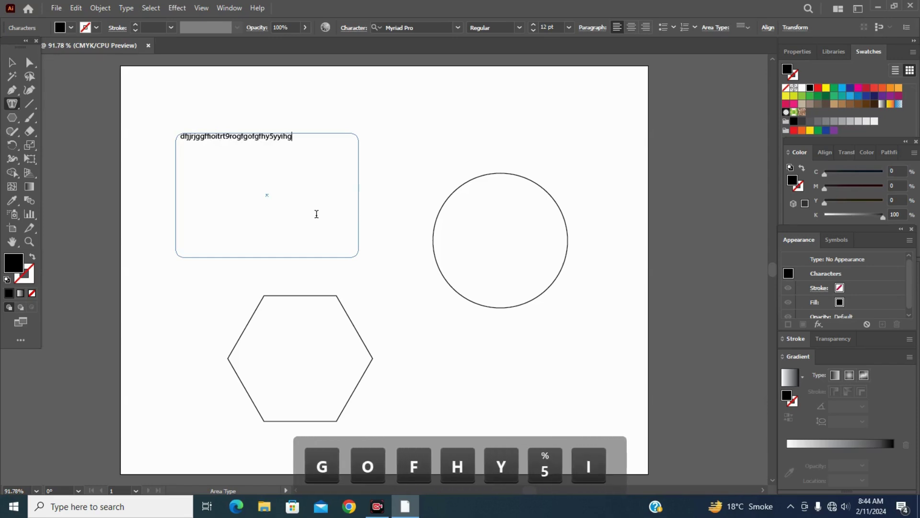
pyautogui.write('hghfjgjkjhghjthi')
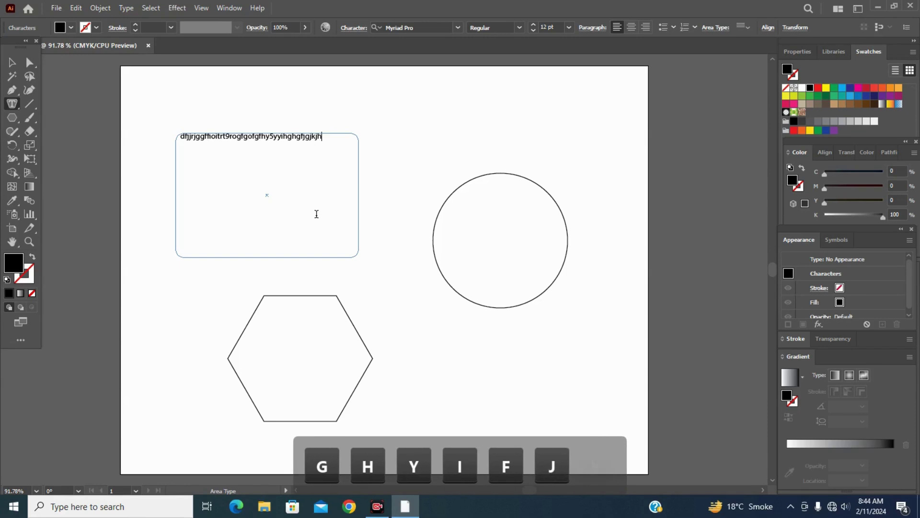
pyautogui.write('hh')
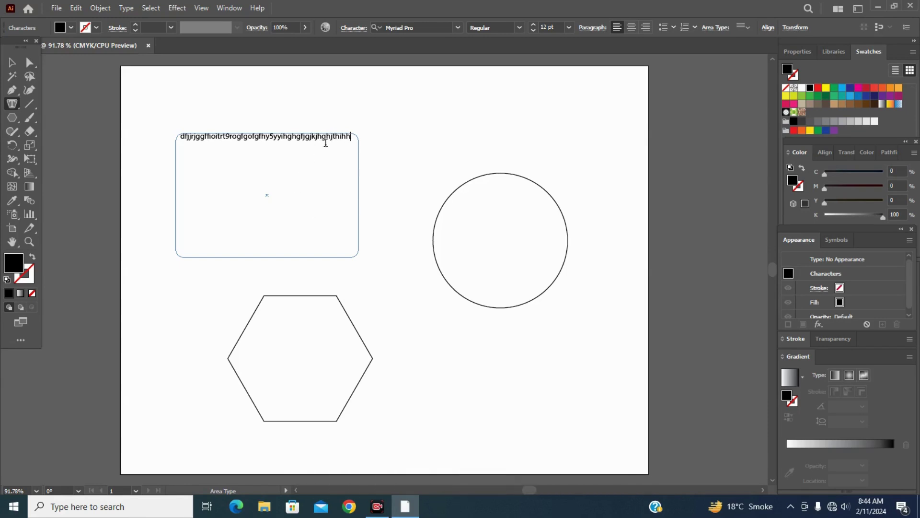
pyautogui.write('klk')
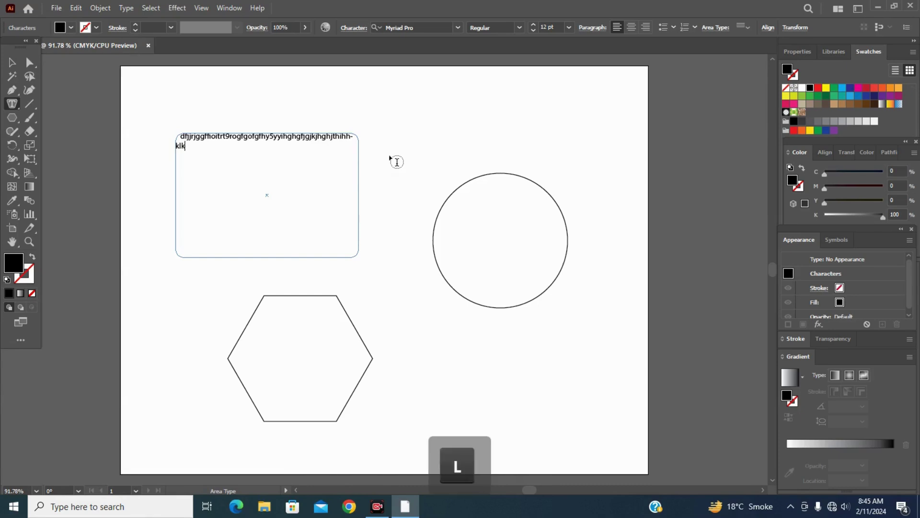
pyautogui.write('liouiyyi')
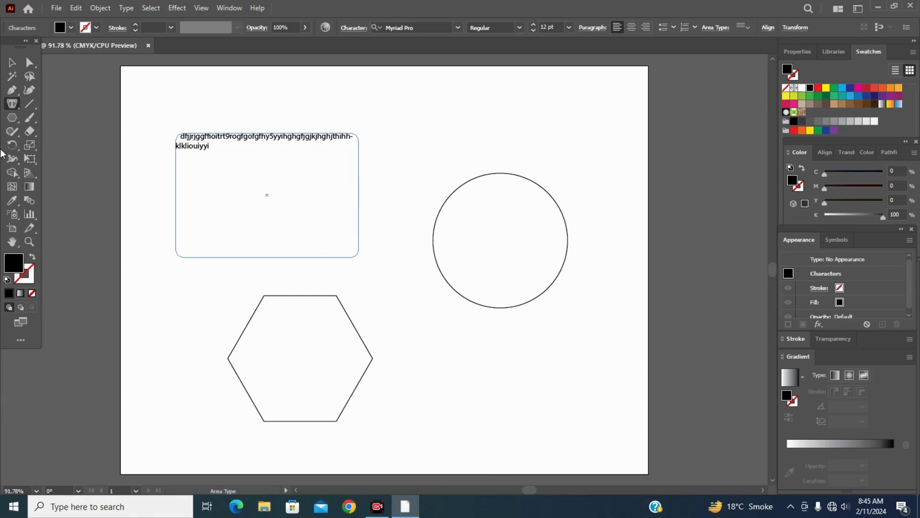
# - Fill the hexagon and the circle with placeholder area text by picking each shape's edge with the Area Type tool
pyautogui.click(11, 105)
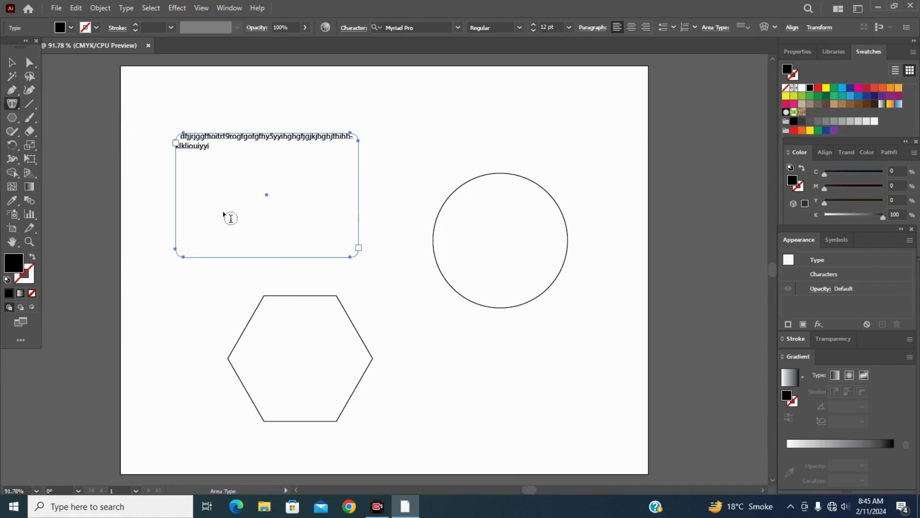
pyautogui.click(280, 301)
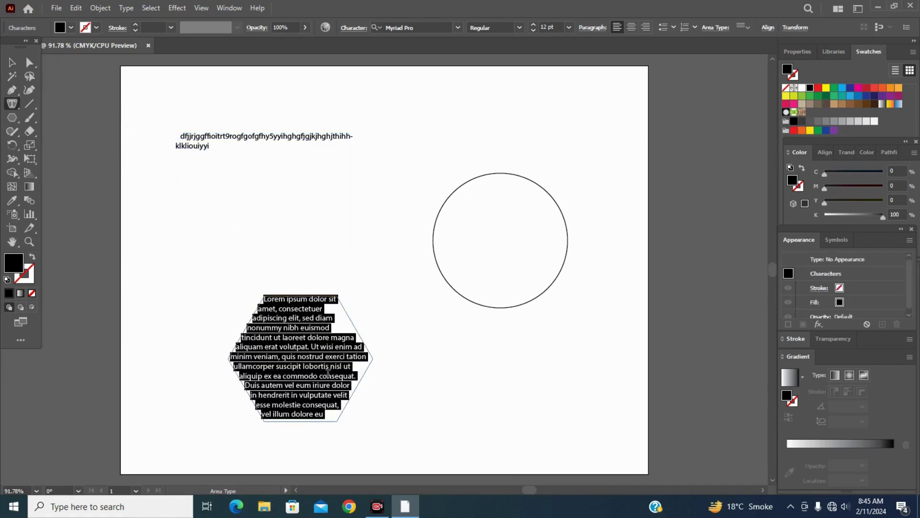
pyautogui.click(511, 176)
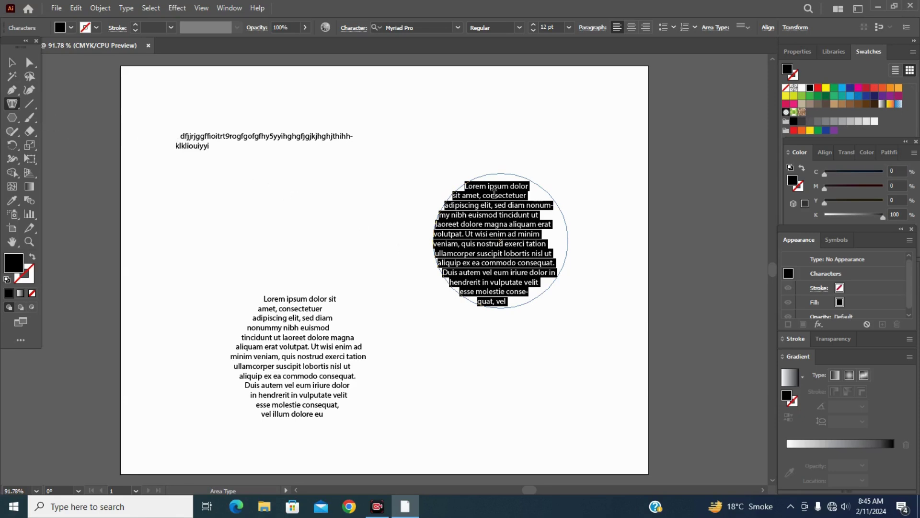
# - Select the rectangle, hexagon and circle text areas together and delete them from the artboard
pyautogui.moveTo(15, 109); pyautogui.dragTo(70, 118)
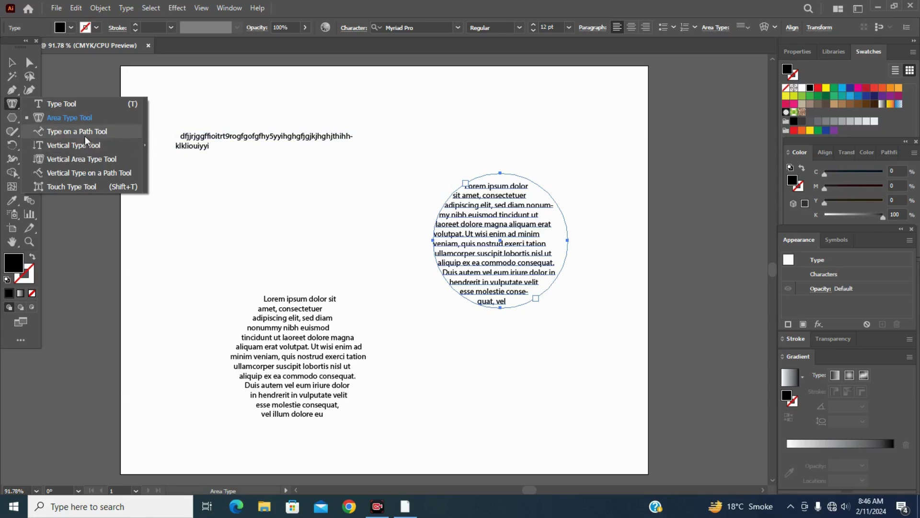
pyautogui.click(12, 62)
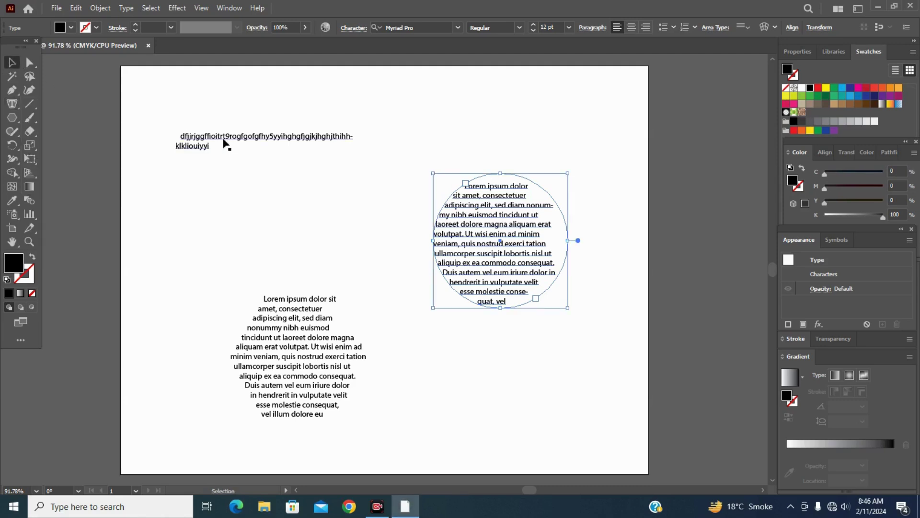
pyautogui.moveTo(168, 117); pyautogui.dragTo(556, 421)
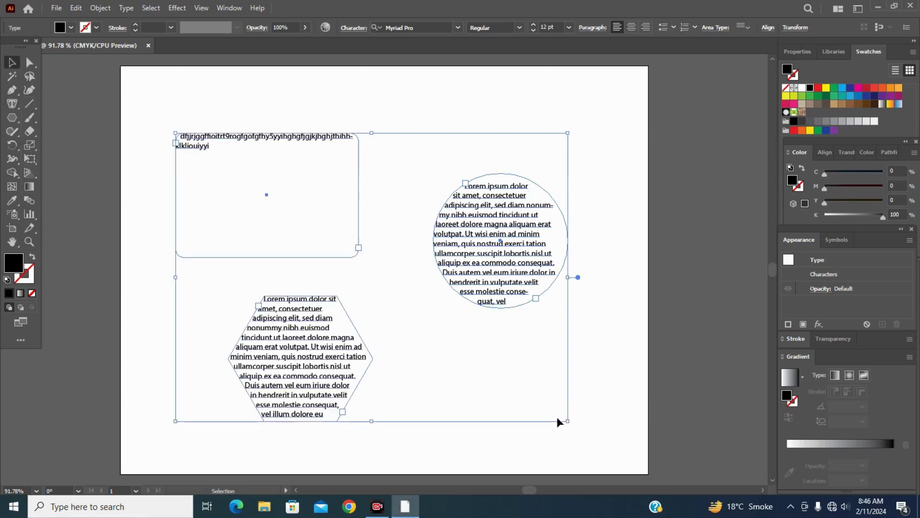
pyautogui.press('Delete')
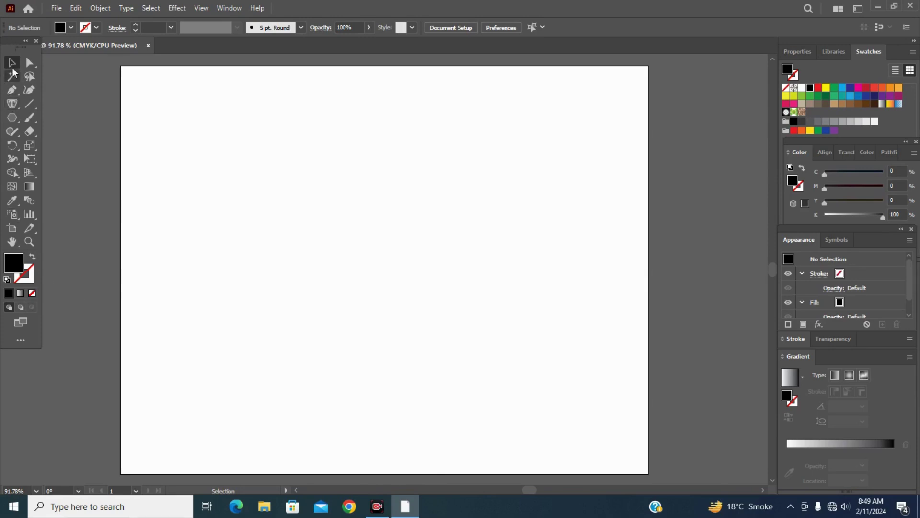
pyautogui.click(12, 118)
pyautogui.moveTo(286, 174); pyautogui.dragTo(361, 205)
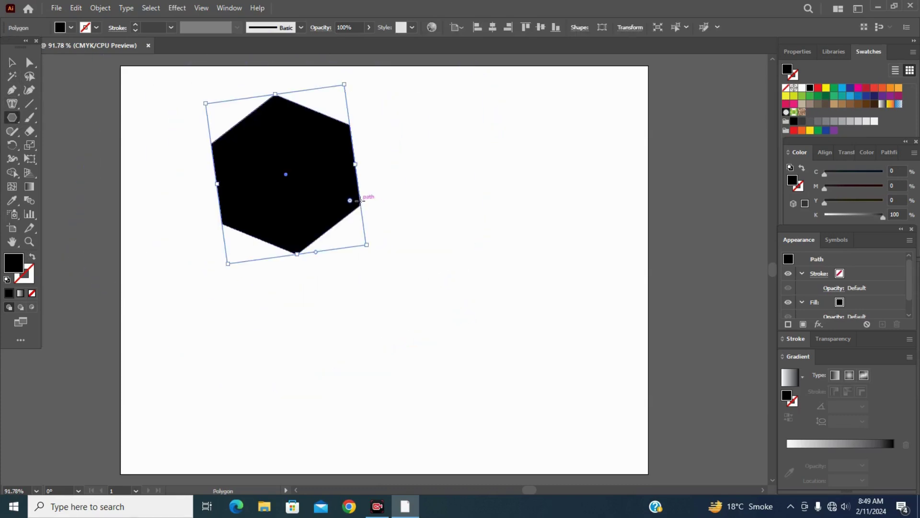
pyautogui.press('Delete')
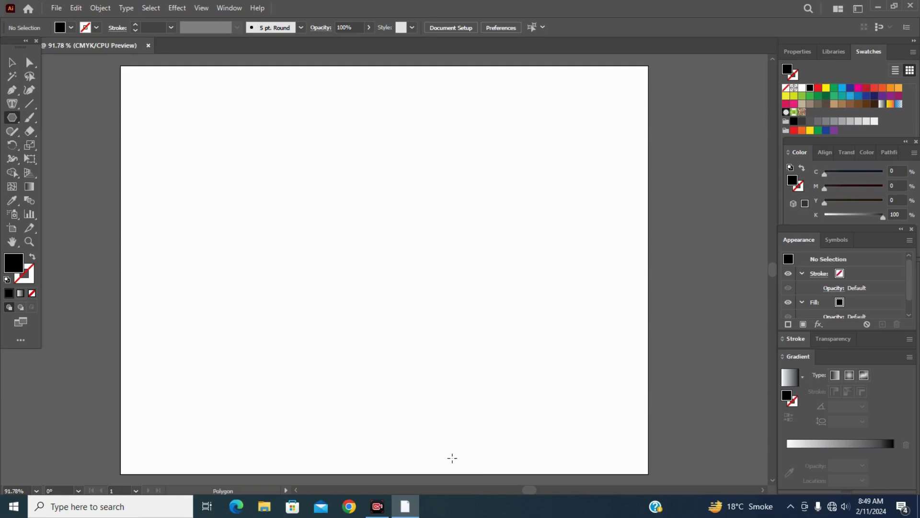
pyautogui.click(17, 105)
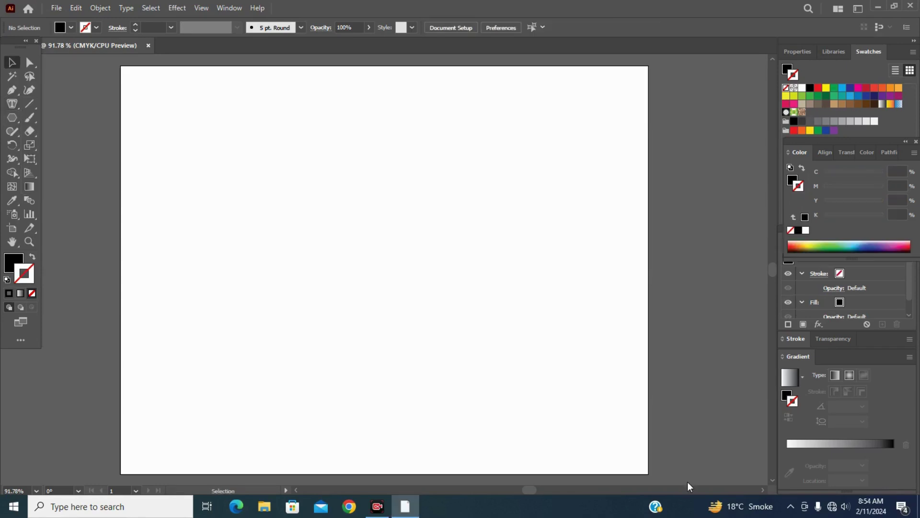
pyautogui.click(13, 104)
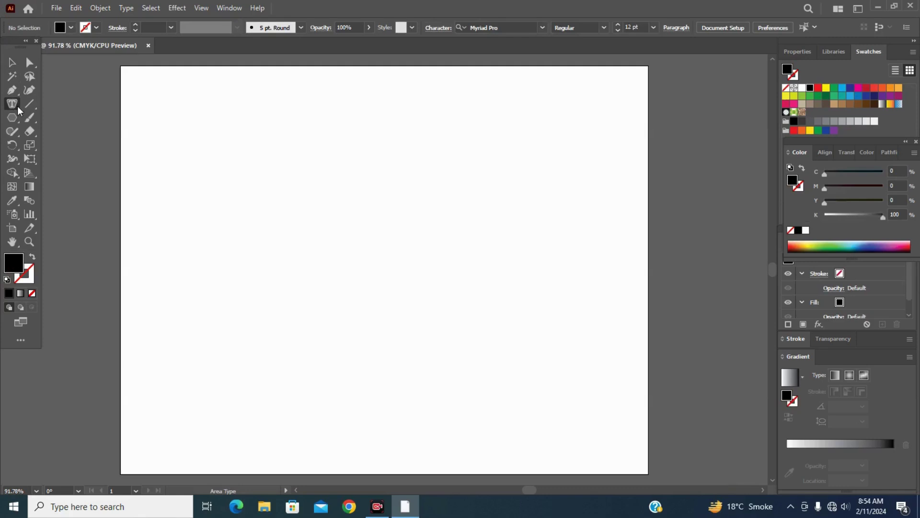
pyautogui.click(29, 104)
pyautogui.click(8, 108)
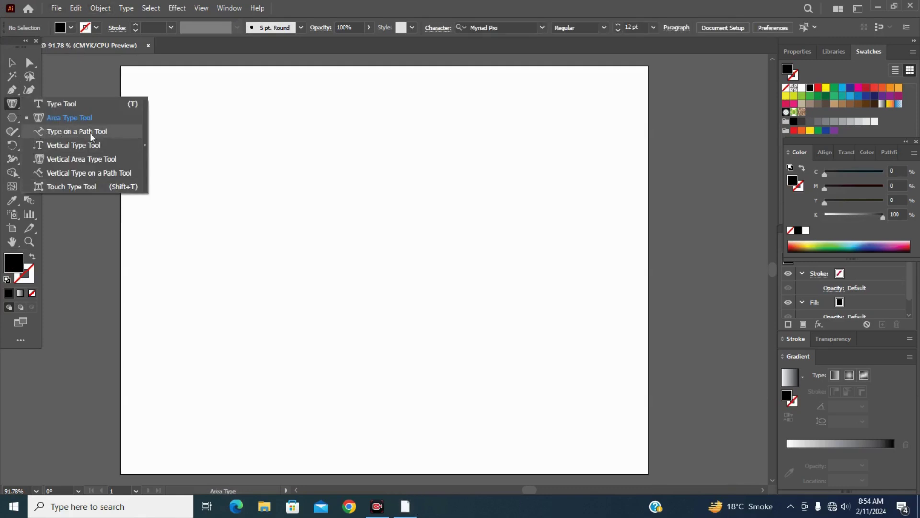
# - Draw an open wavy path with four anchor points, rising across the upper part of the artboard, with the Pen tool
pyautogui.click(11, 93)
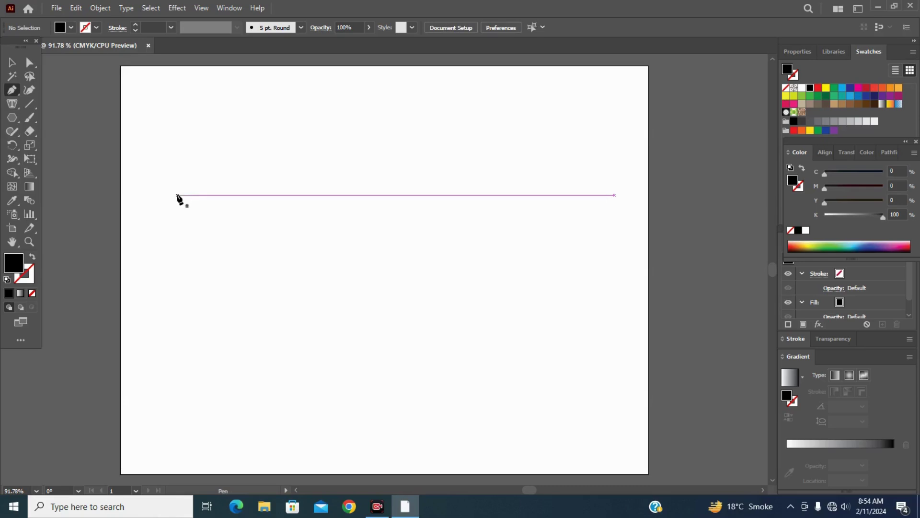
pyautogui.click(196, 188)
pyautogui.moveTo(333, 132); pyautogui.dragTo(385, 200)
pyautogui.moveTo(467, 101); pyautogui.dragTo(490, 136)
pyautogui.moveTo(576, 87); pyautogui.dragTo(591, 123)
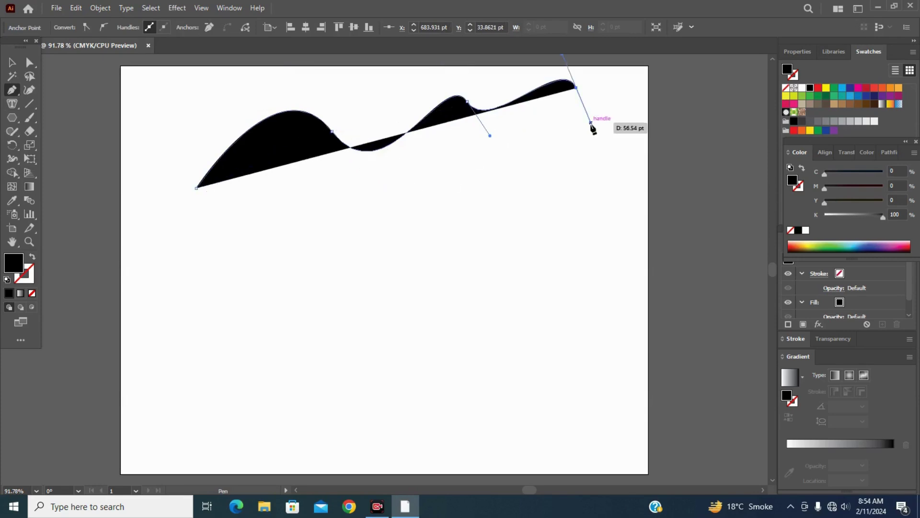
pyautogui.press('Escape')
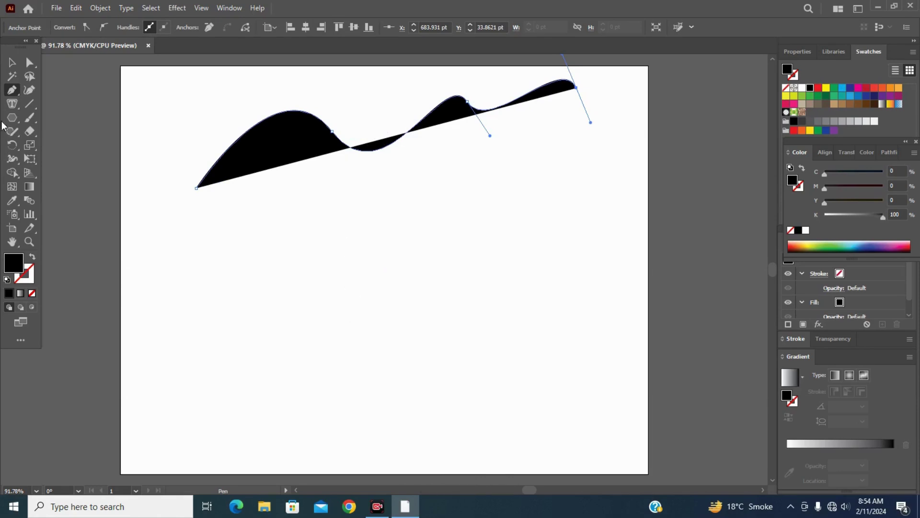
# - Convert the wavy path into a text path with the Type on a Path tool, starting the text on its first rising curve
pyautogui.click(12, 103)
pyautogui.rightClick(12, 103)
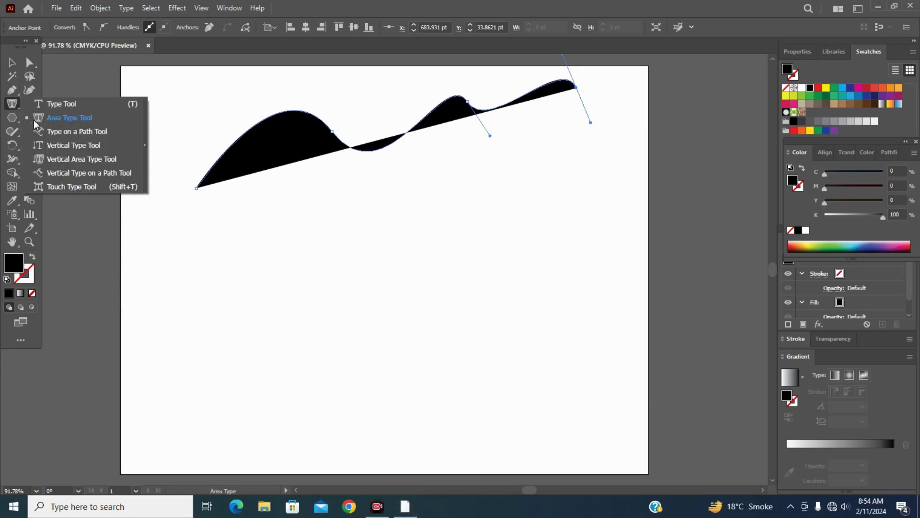
pyautogui.click(71, 131)
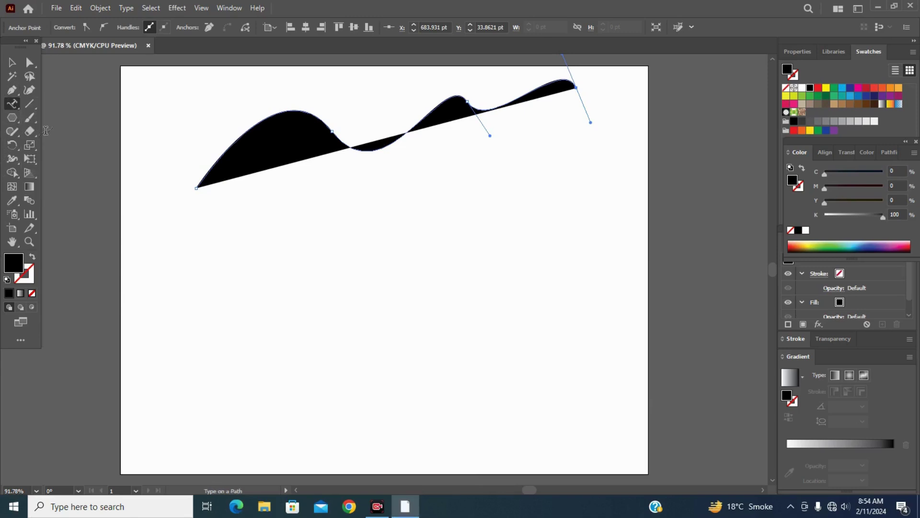
pyautogui.click(230, 147)
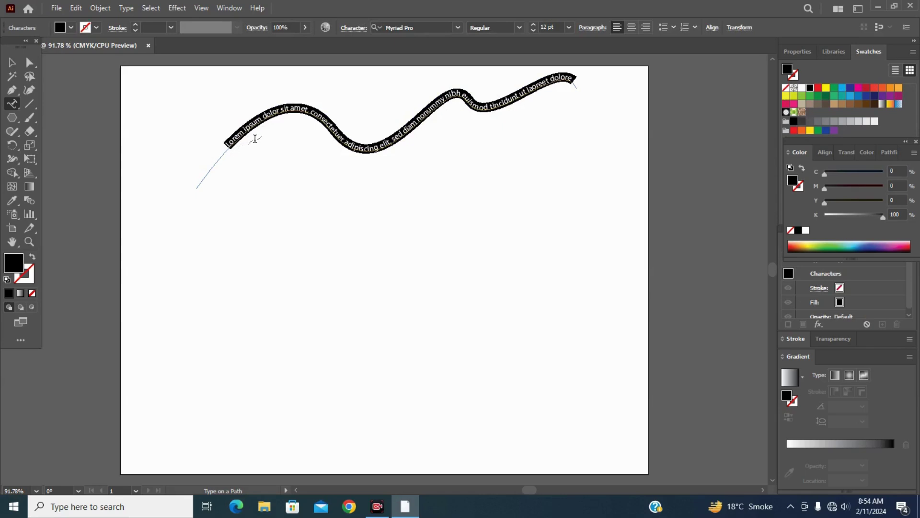
# - Replace the wavy path's placeholder text with a line of random filler characters ending in "ntrkettty ytyt"
pyautogui.press('BackSpace')
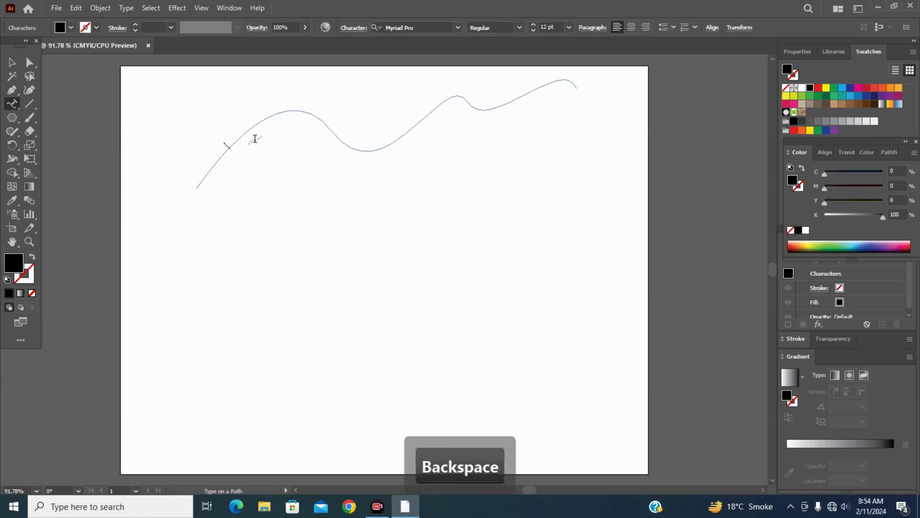
pyautogui.write('samina')
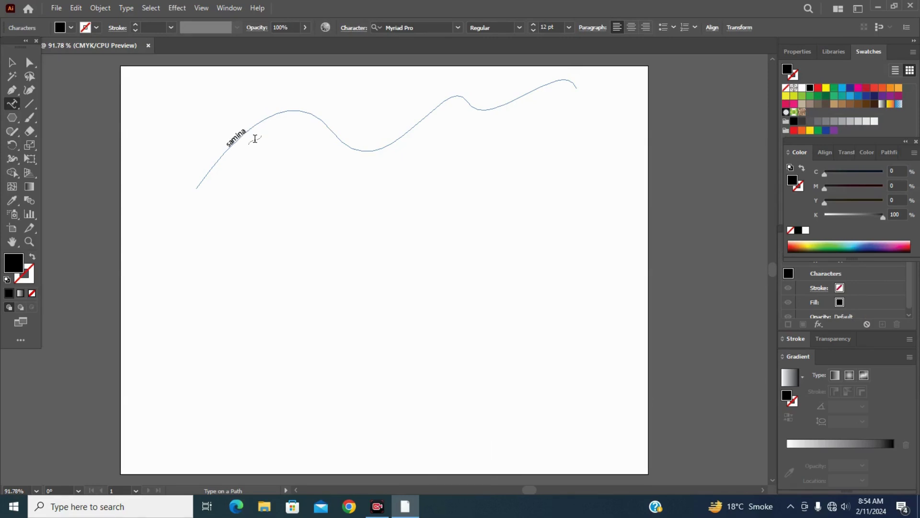
pyautogui.write('gfx fkjfkgjfhg')
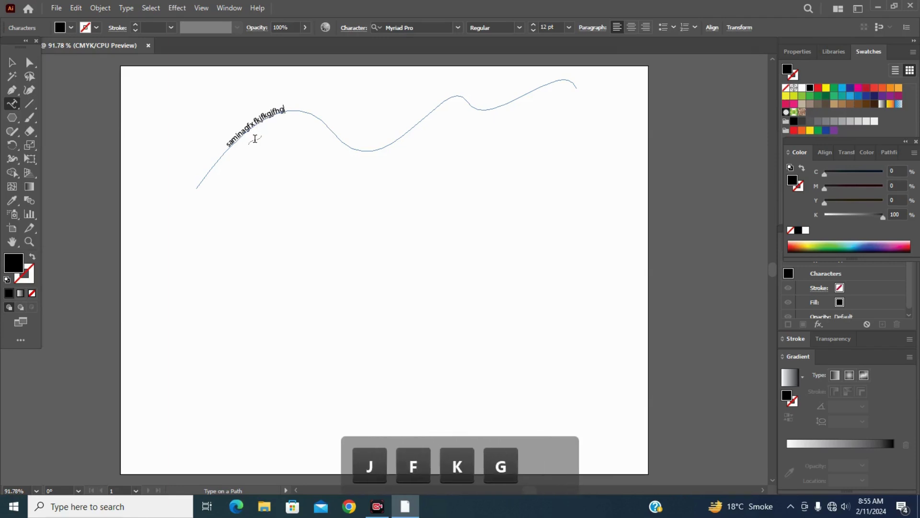
pyautogui.write(' gjyjjgfg kty')
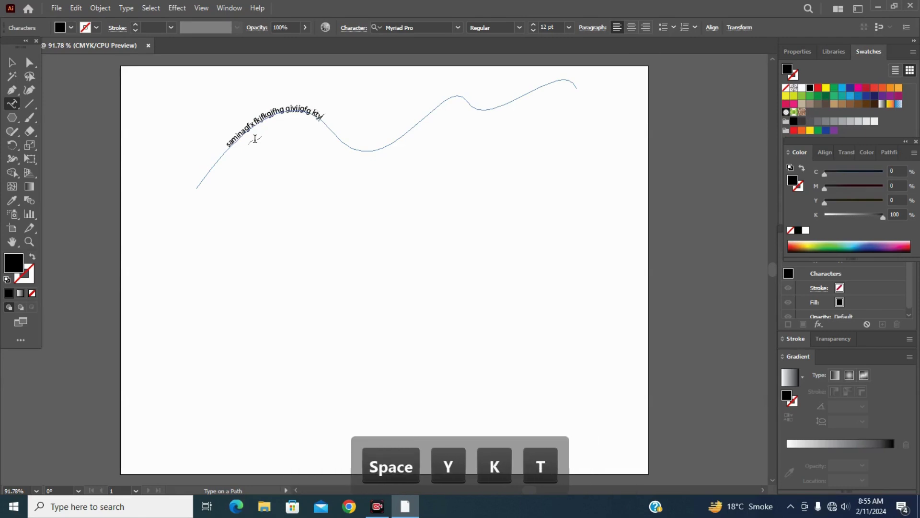
pyautogui.write(' gfngfgn nt')
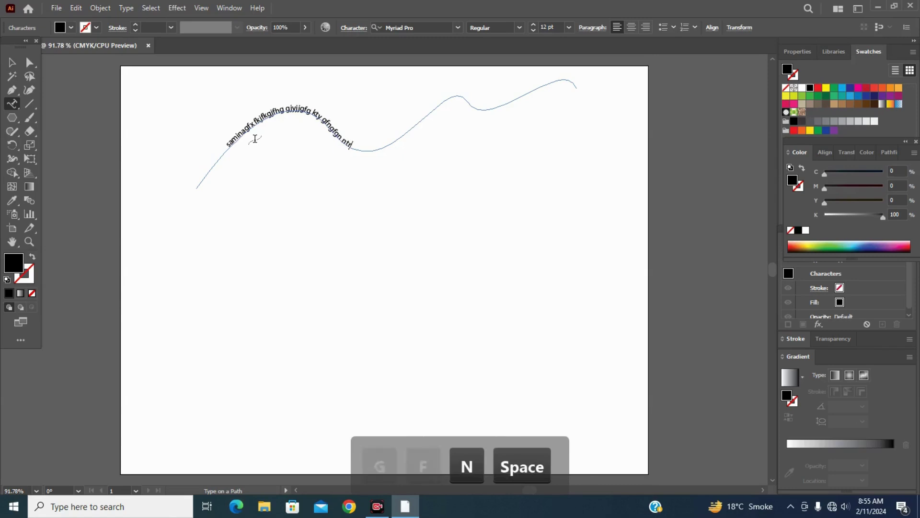
pyautogui.write('rkettty ytyt')
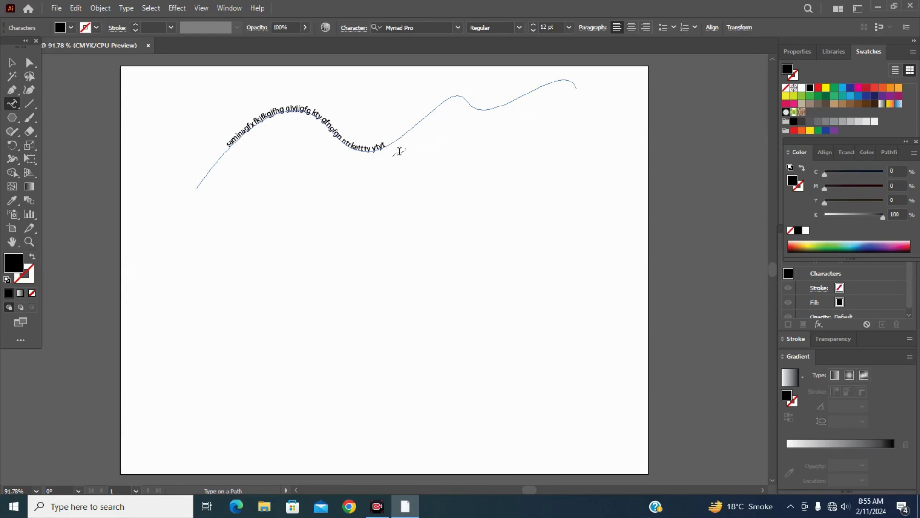
pyautogui.click(86, 506)
# - Draw a tilted hexagon below the wavy text and run placeholder text along its outline with the Type on a Path tool
pyautogui.click(14, 118)
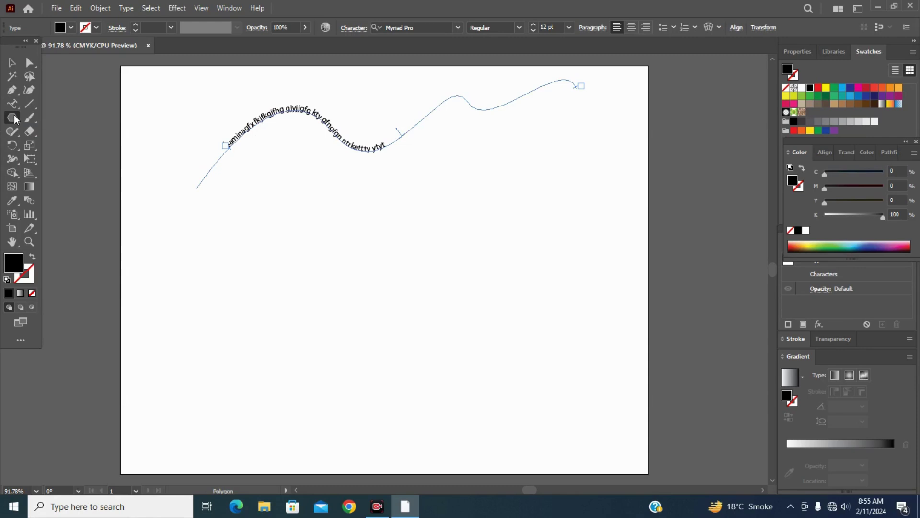
pyautogui.moveTo(278, 262); pyautogui.dragTo(333, 316)
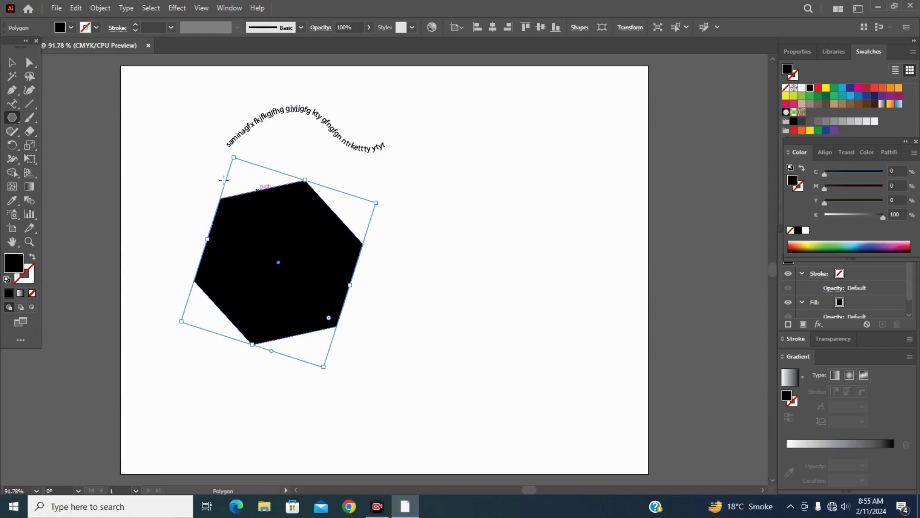
pyautogui.click(12, 104)
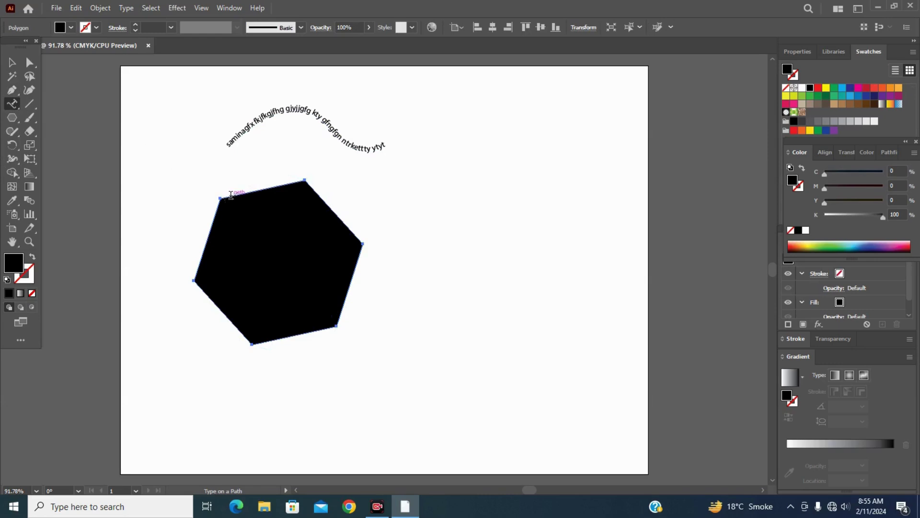
pyautogui.click(230, 195)
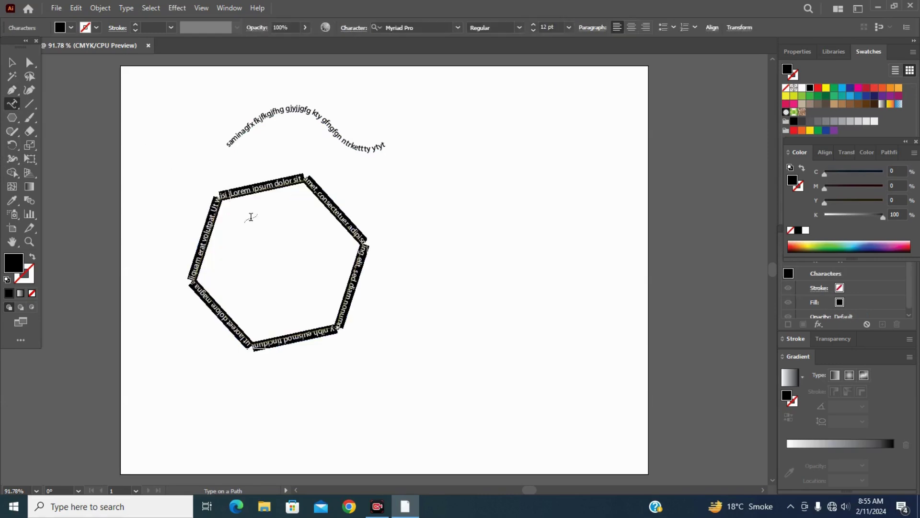
# - Draw a five-pointed star beside the hexagon and run placeholder text along its outline with the Type on a Path tool
pyautogui.click(13, 119)
pyautogui.click(15, 121)
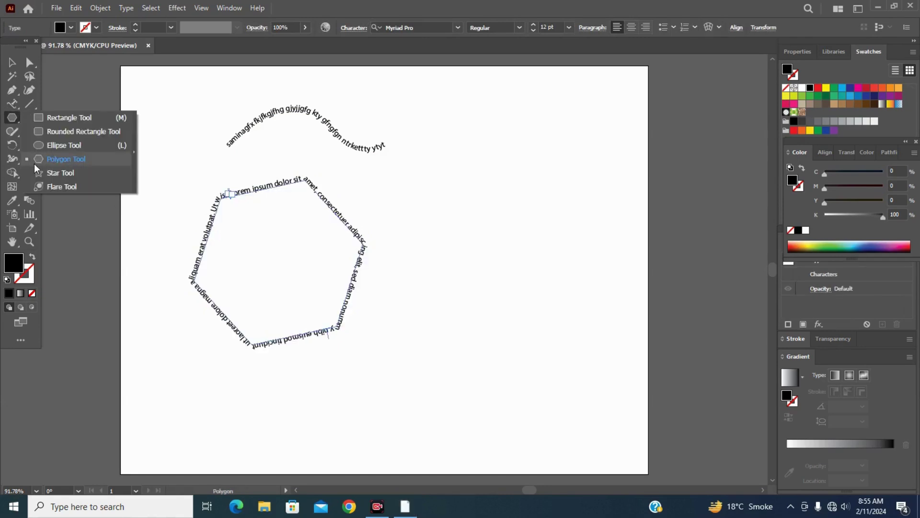
pyautogui.click(47, 173)
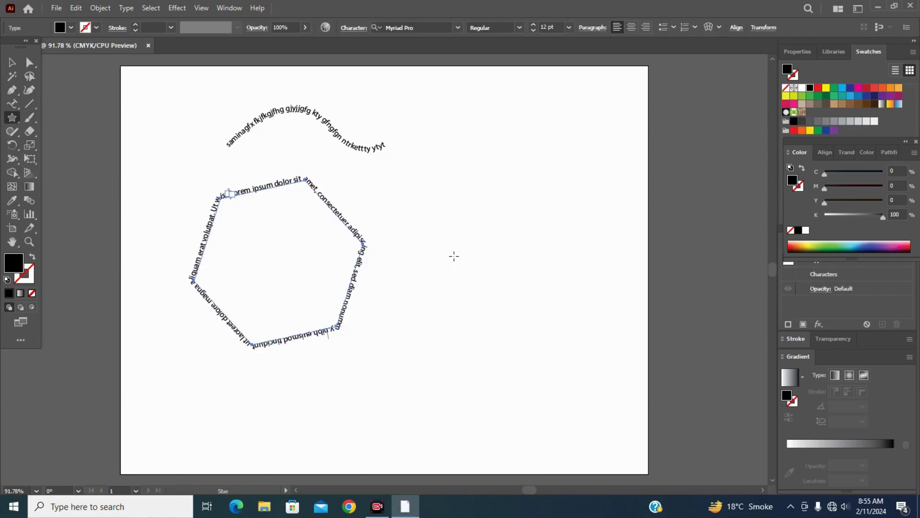
pyautogui.moveTo(428, 220); pyautogui.dragTo(479, 280)
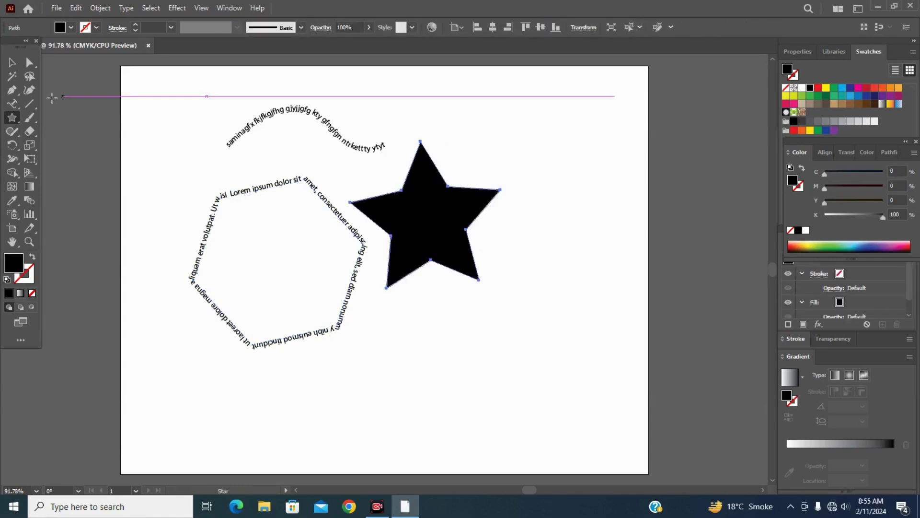
pyautogui.click(12, 104)
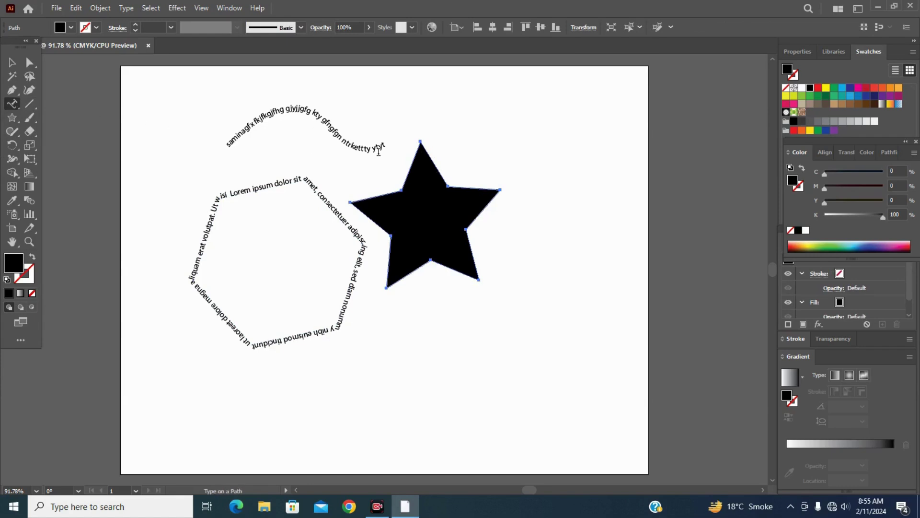
pyautogui.click(418, 150)
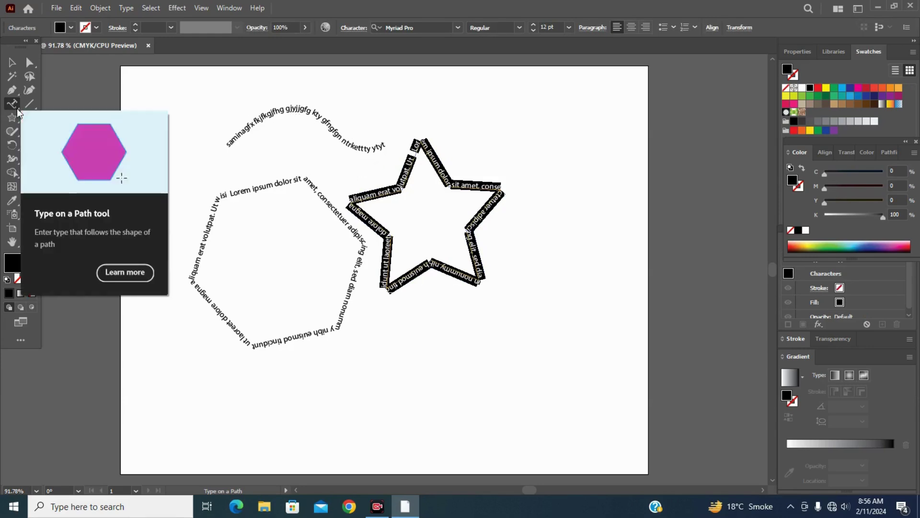
# - Select the wavy, hexagon and star path texts together and delete them from the artboard
pyautogui.click(15, 122)
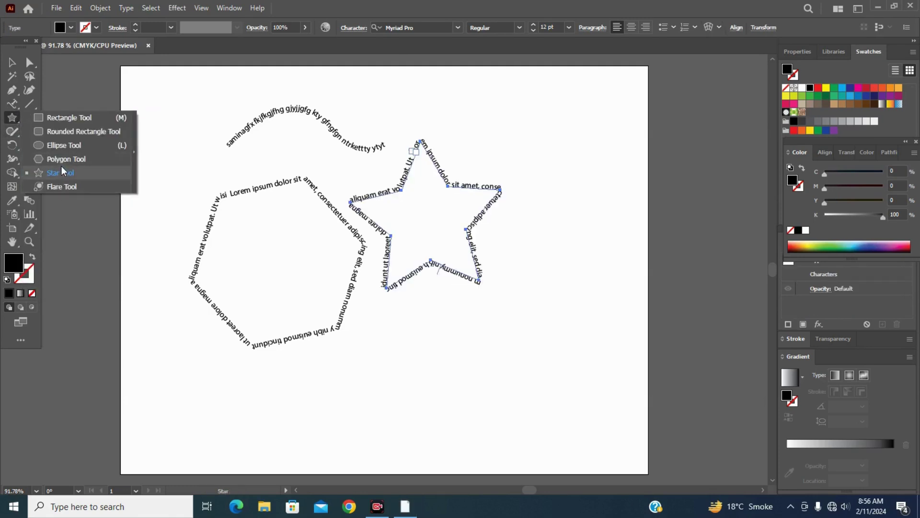
pyautogui.click(14, 105)
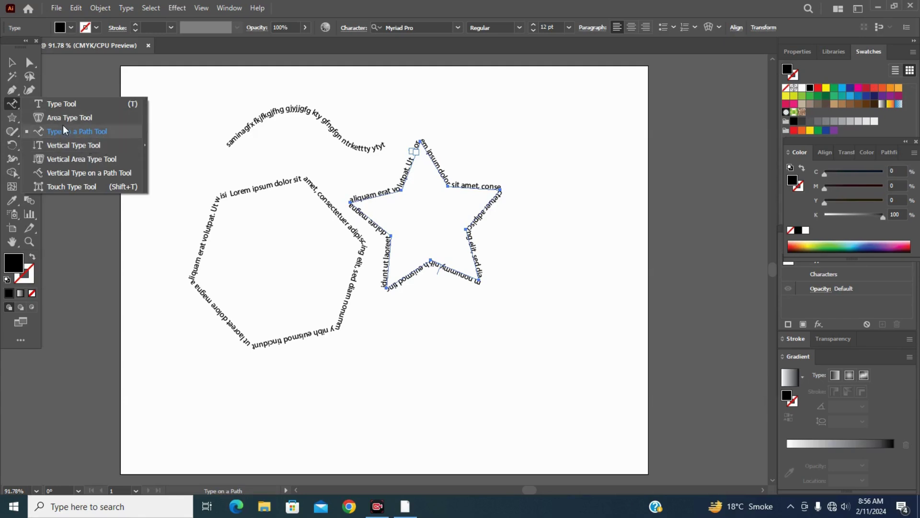
pyautogui.click(12, 62)
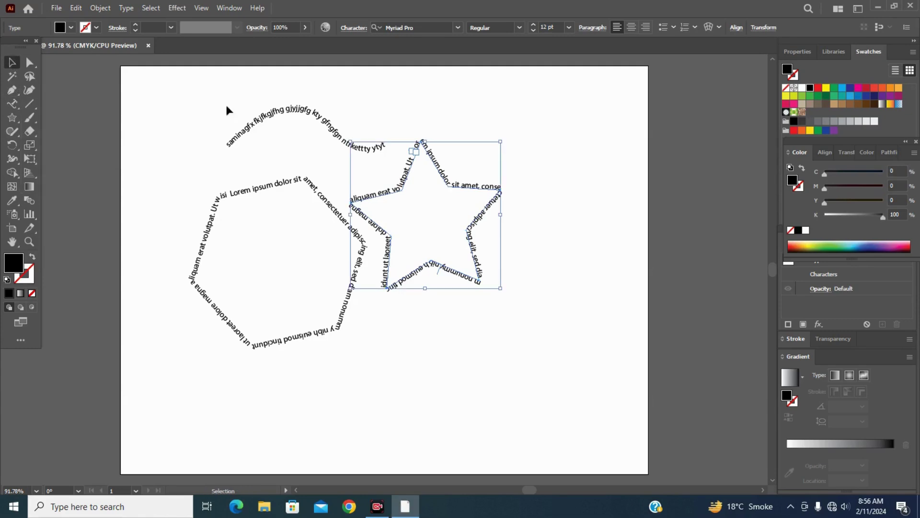
pyautogui.moveTo(212, 94); pyautogui.dragTo(542, 380)
pyautogui.press('Delete')
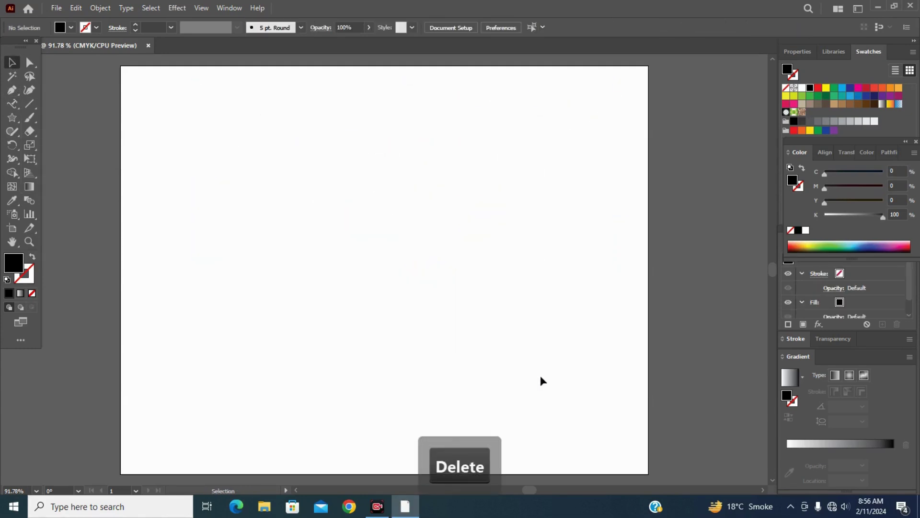
# - Create a large rectangular area of vertical placeholder text on the empty artboard with the Vertical Type tool and inspect its letter columns
pyautogui.click(18, 104)
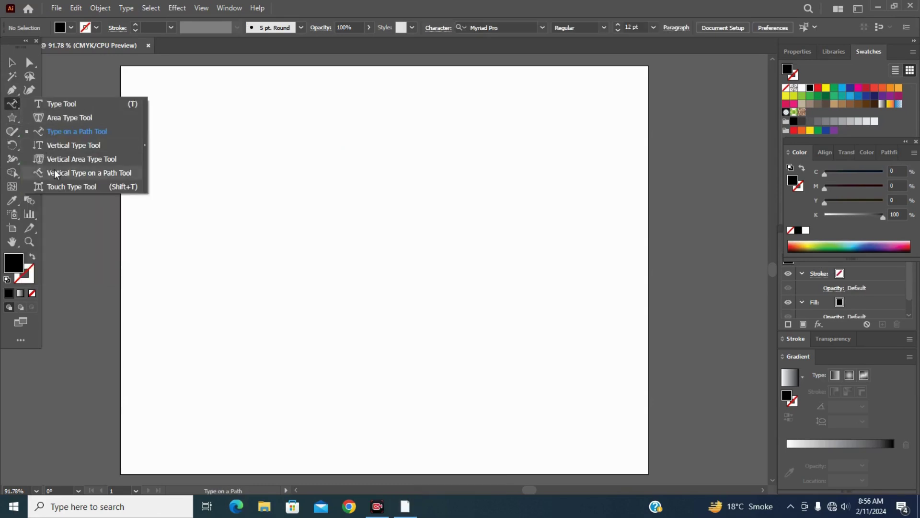
pyautogui.click(59, 145)
pyautogui.moveTo(209, 139); pyautogui.dragTo(449, 392)
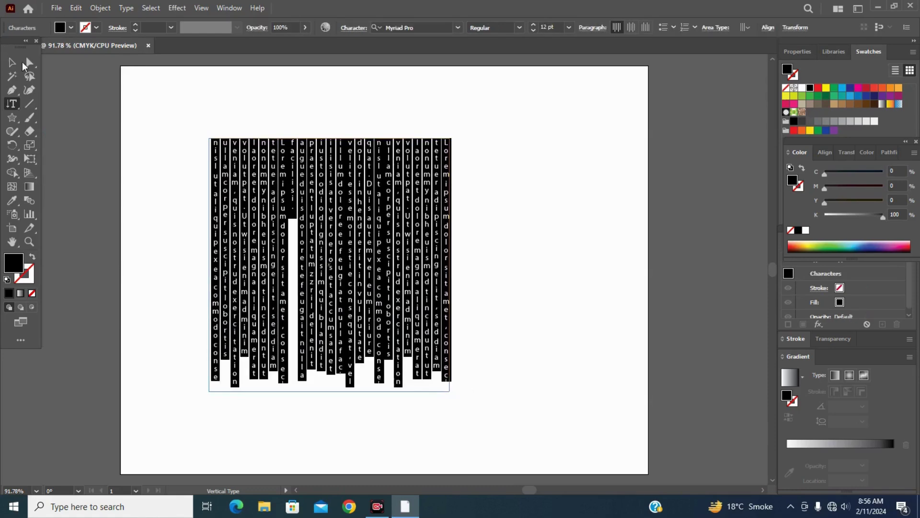
pyautogui.click(467, 178)
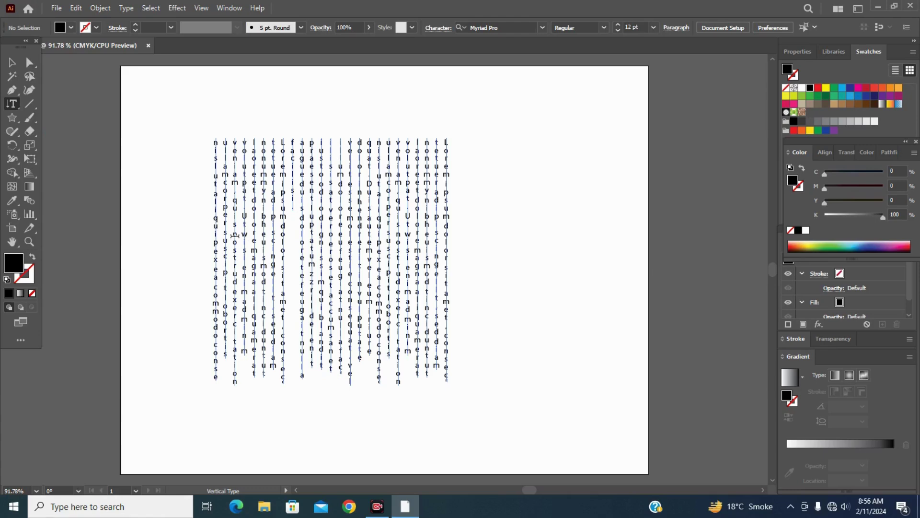
pyautogui.press('alt')
pyautogui.scroll(1, 379, 222)
pyautogui.scroll(2, 374, 226)
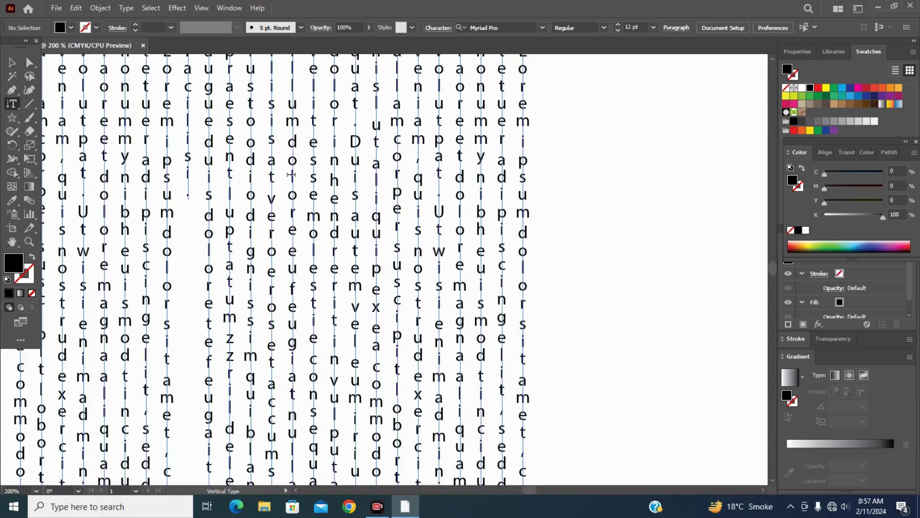
pyautogui.scroll(-1, 291, 175)
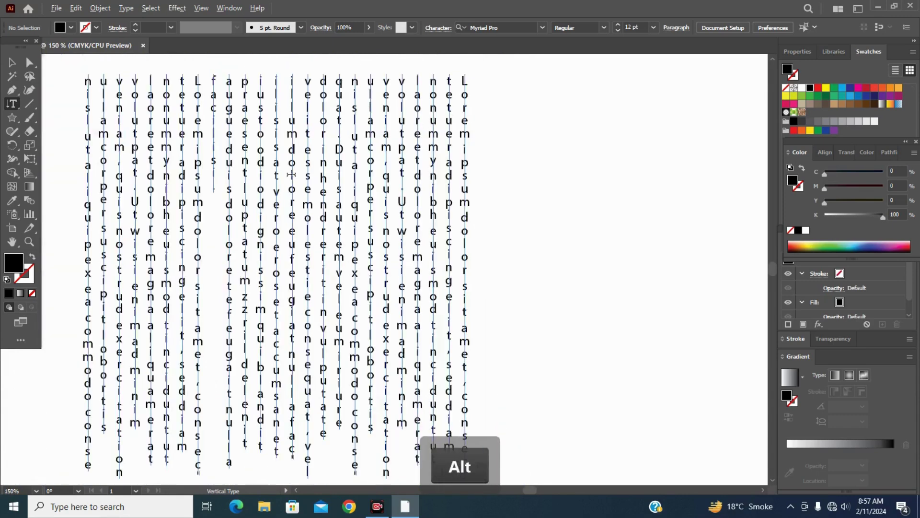
pyautogui.scroll(-1, 291, 175)
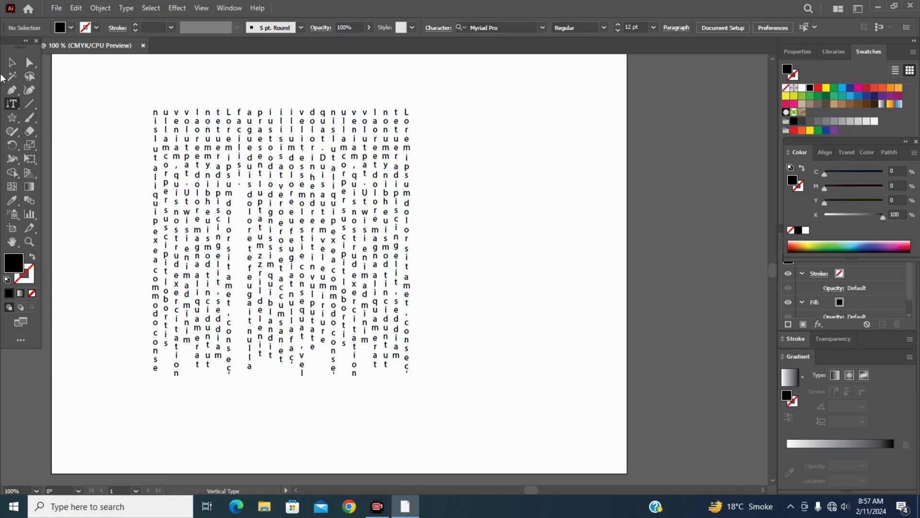
pyautogui.click(11, 62)
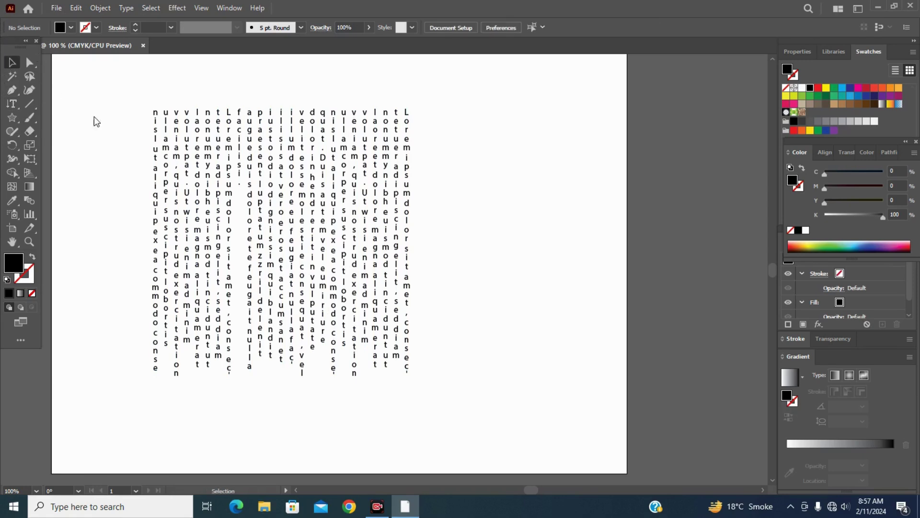
# - Replace the large vertical text block with a narrow vertical text column containing the creator's name followed by "gfx"
pyautogui.moveTo(96, 98); pyautogui.dragTo(479, 411)
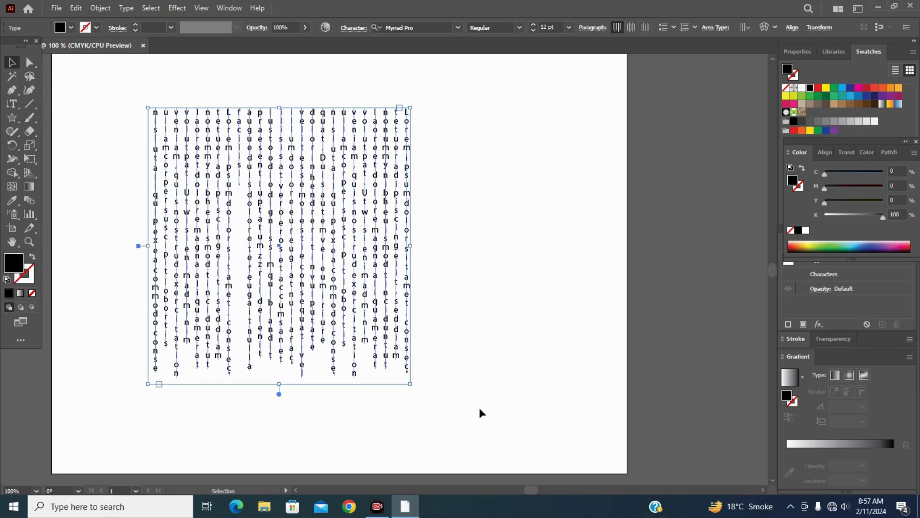
pyautogui.press('Delete')
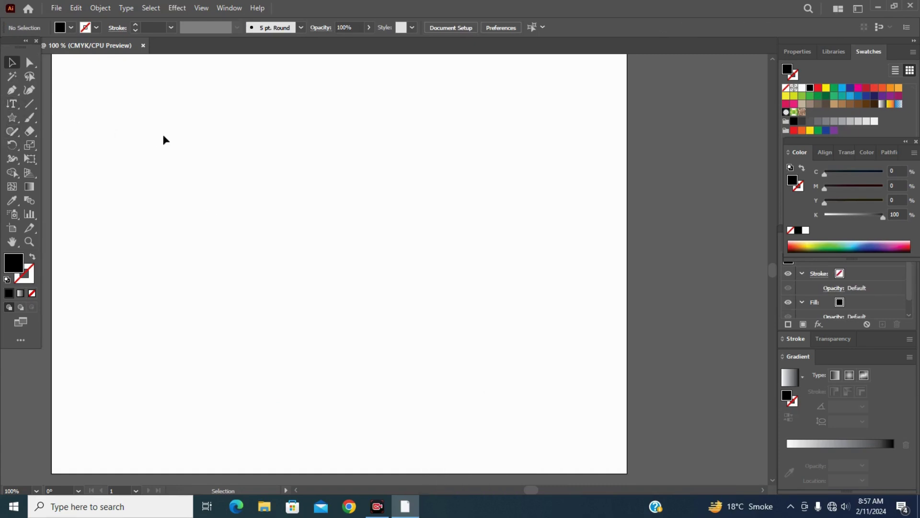
pyautogui.press('t')
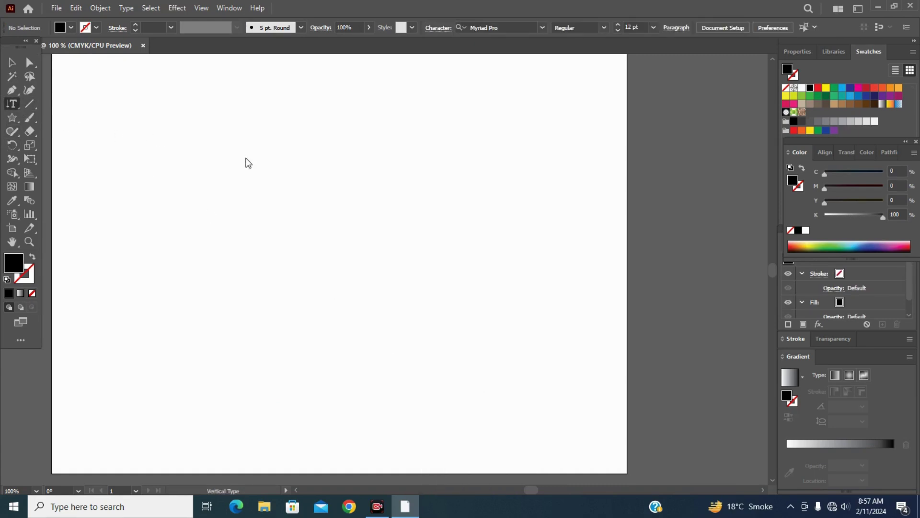
pyautogui.moveTo(234, 140); pyautogui.dragTo(248, 349)
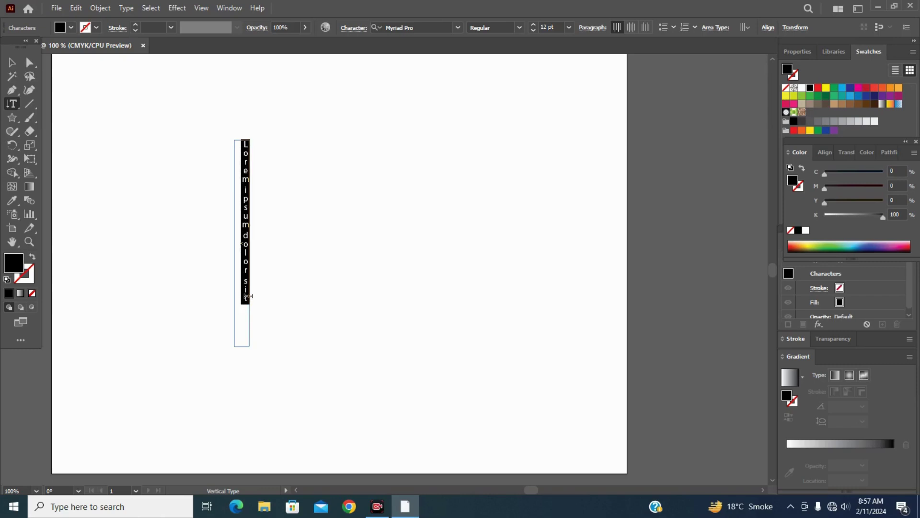
pyautogui.press('BackSpace')
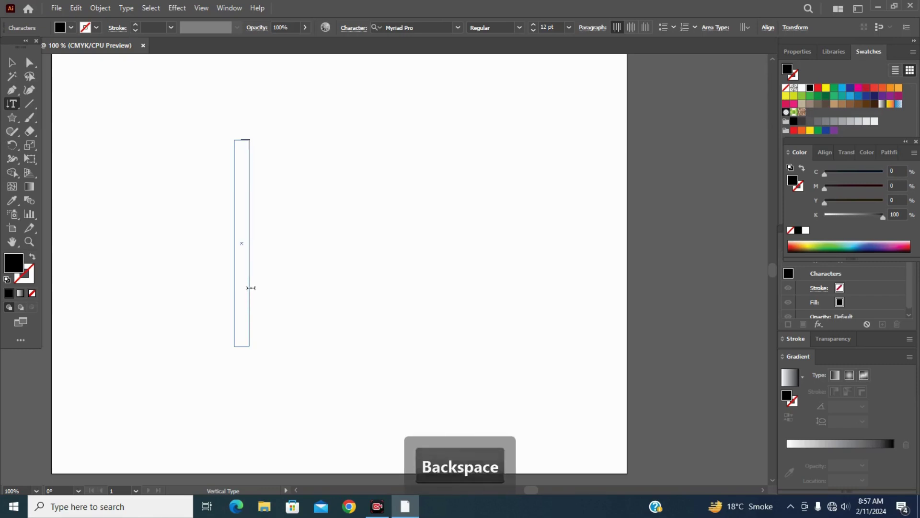
pyautogui.write('samina')
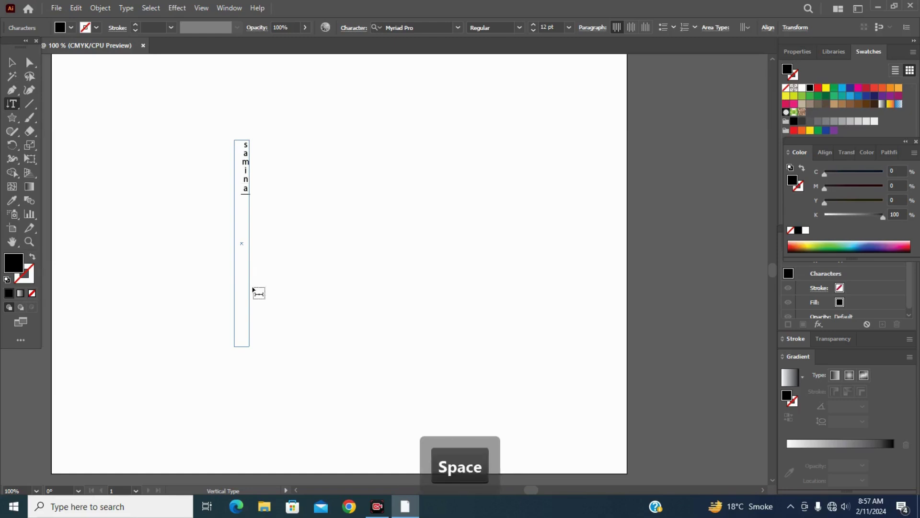
pyautogui.write(' g')
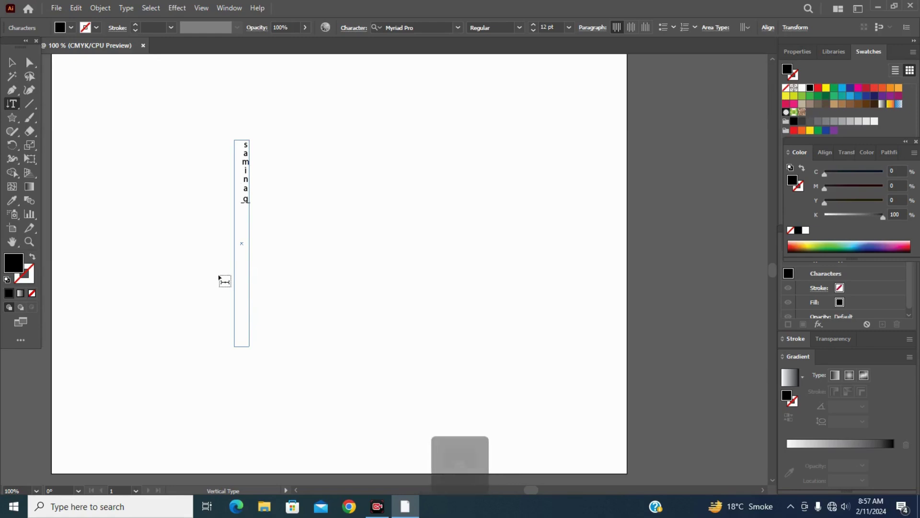
pyautogui.write('fx')
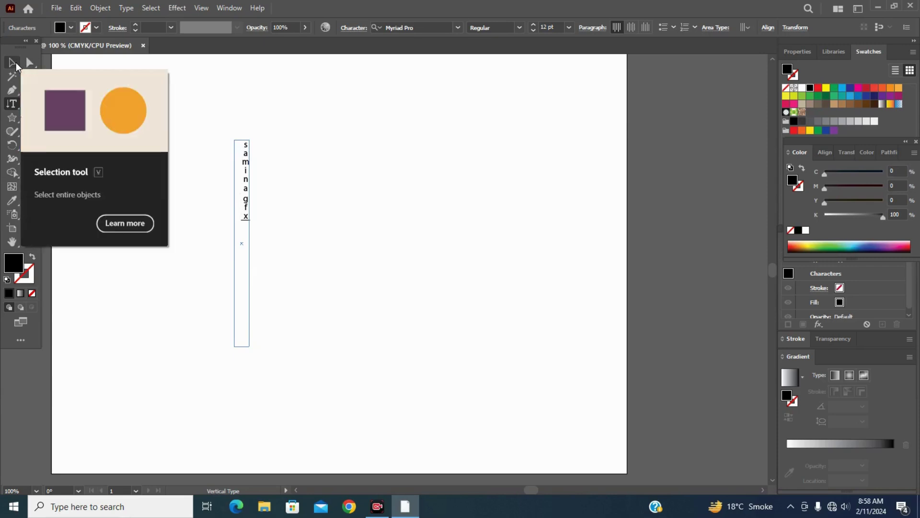
# - Select the narrow vertical text column and delete it from the artboard
pyautogui.click(16, 65)
pyautogui.moveTo(202, 108); pyautogui.dragTo(325, 402)
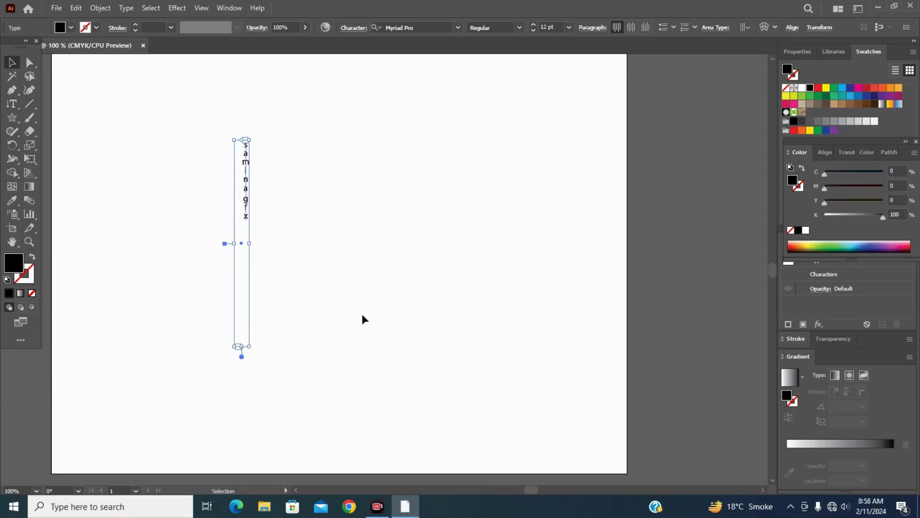
pyautogui.press('Delete')
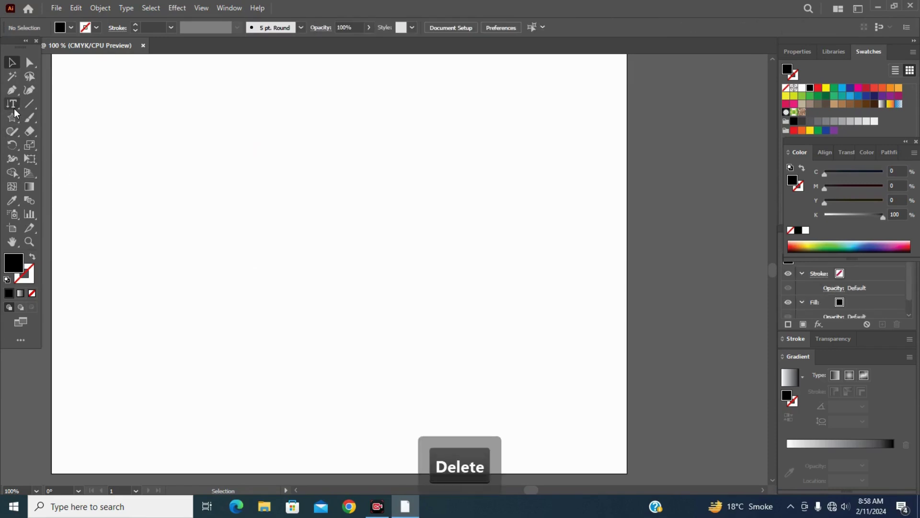
# - Draw a black-filled circle about 160 pt in diameter on the left half of the empty artboard
pyautogui.click(15, 110)
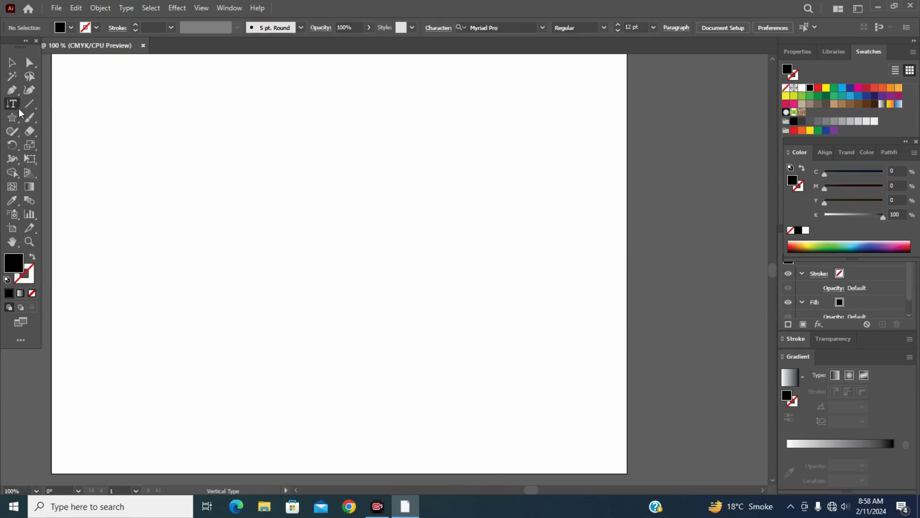
pyautogui.rightClick(19, 109)
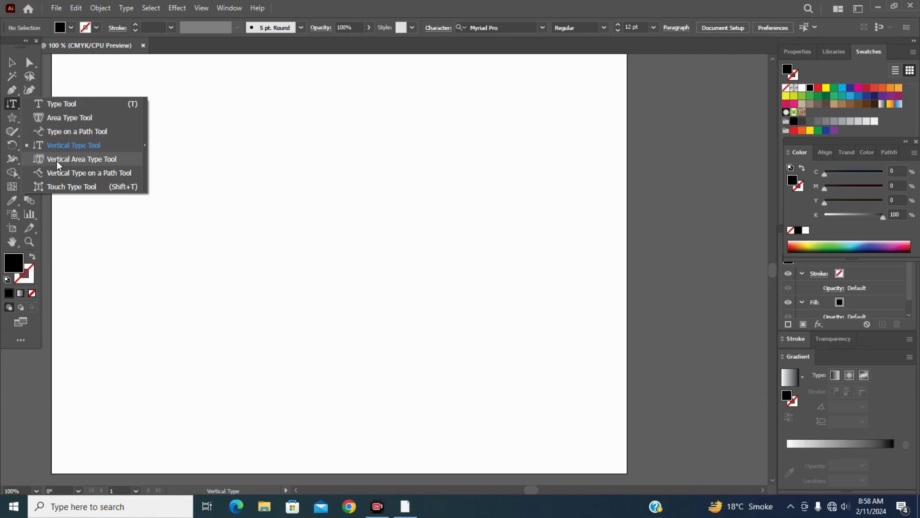
pyautogui.click(11, 120)
pyautogui.click(12, 119)
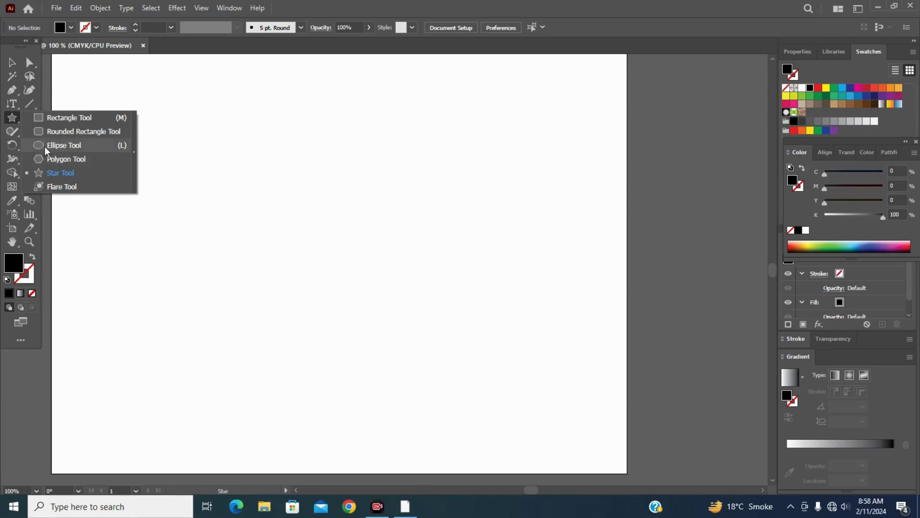
pyautogui.click(62, 146)
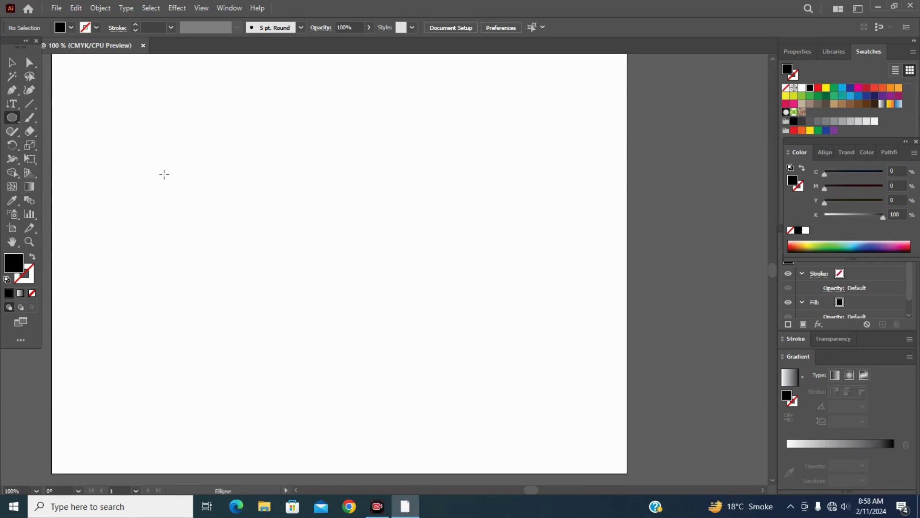
pyautogui.moveTo(165, 168); pyautogui.dragTo(282, 274)
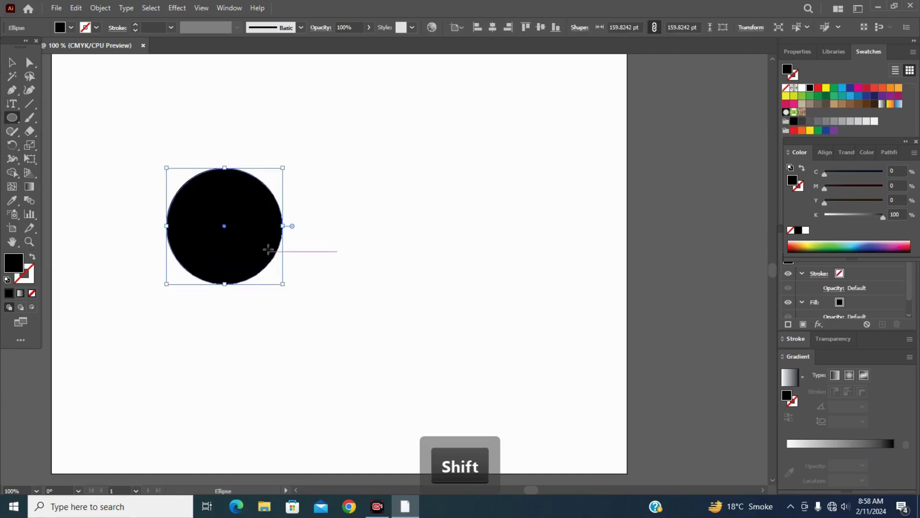
# - Draw a large black-filled rectangle on the artboard to the right of the circle
pyautogui.click(16, 122)
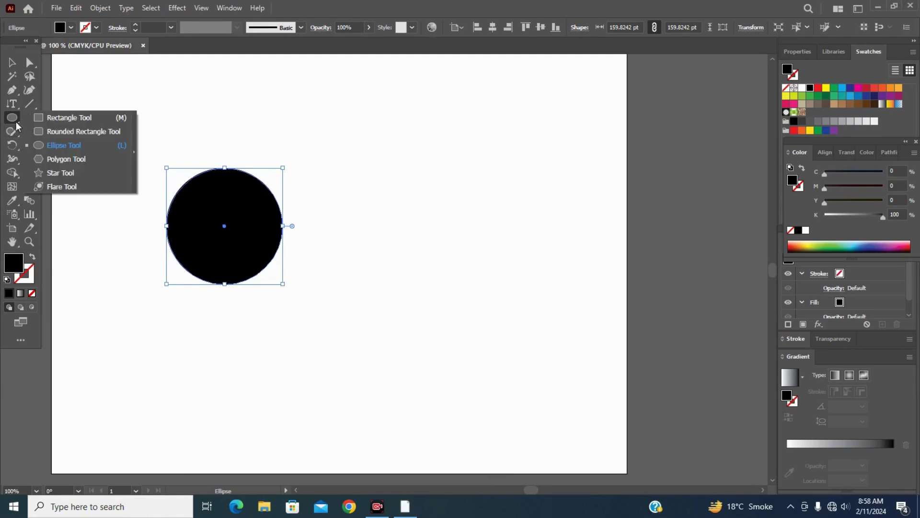
pyautogui.click(49, 120)
pyautogui.moveTo(371, 172); pyautogui.dragTo(549, 331)
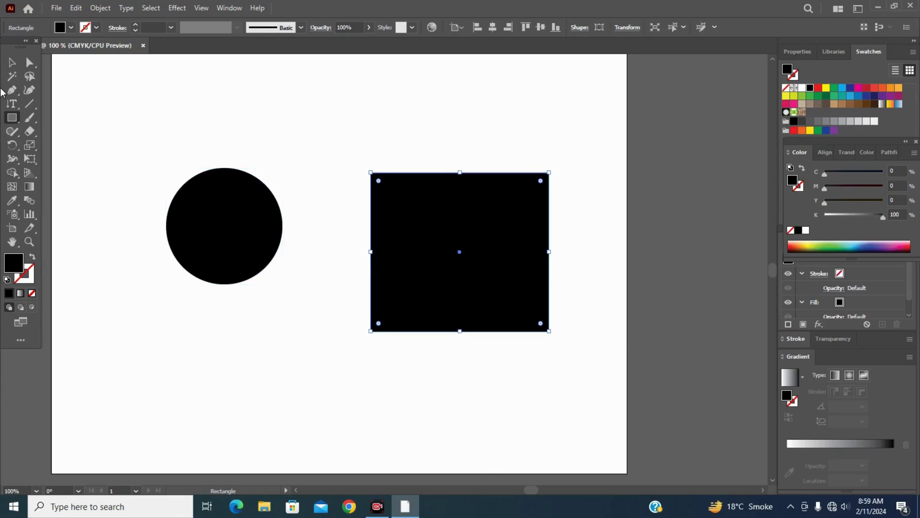
# - Fill the circle and the rectangle with vertical placeholder text using the Vertical Type tool
pyautogui.click(13, 105)
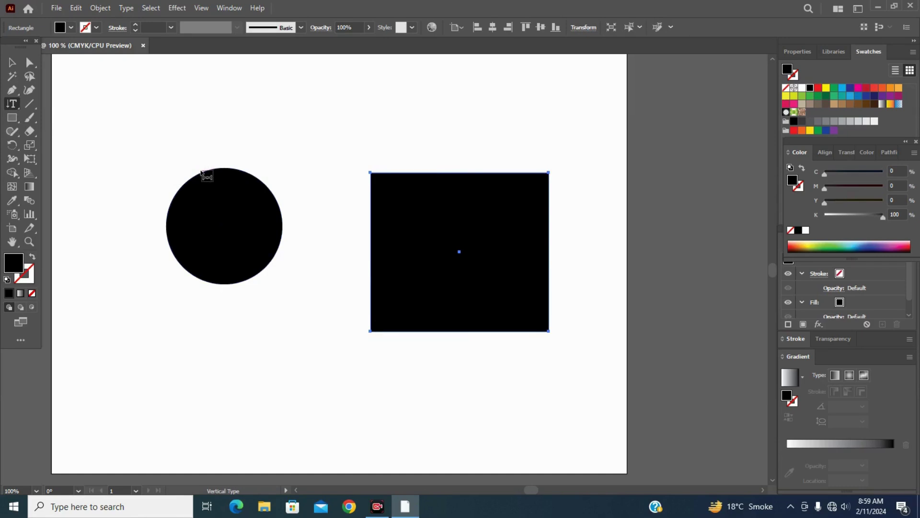
pyautogui.click(201, 172)
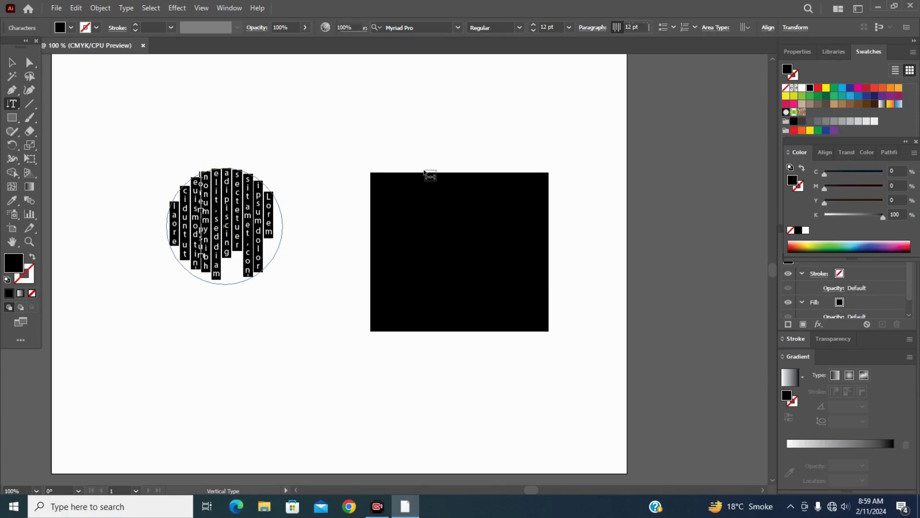
pyautogui.click(425, 172)
pyautogui.click(424, 172)
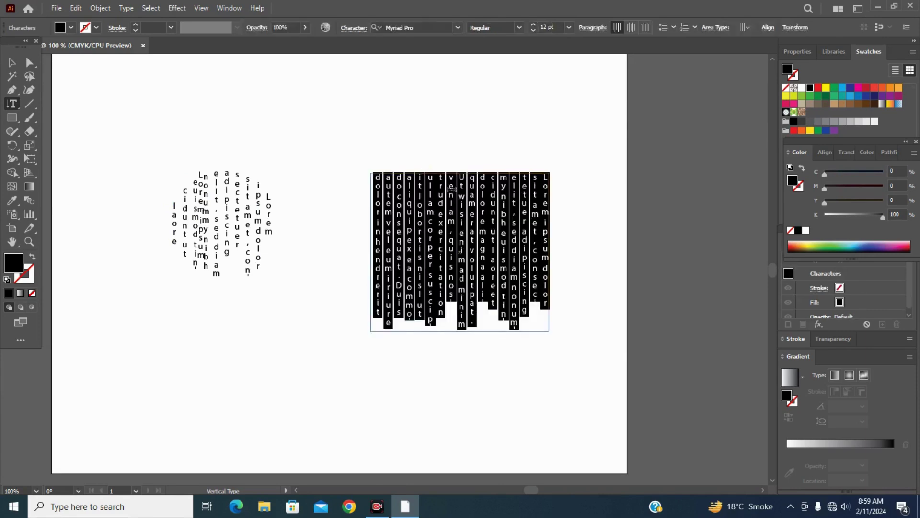
pyautogui.click(575, 282)
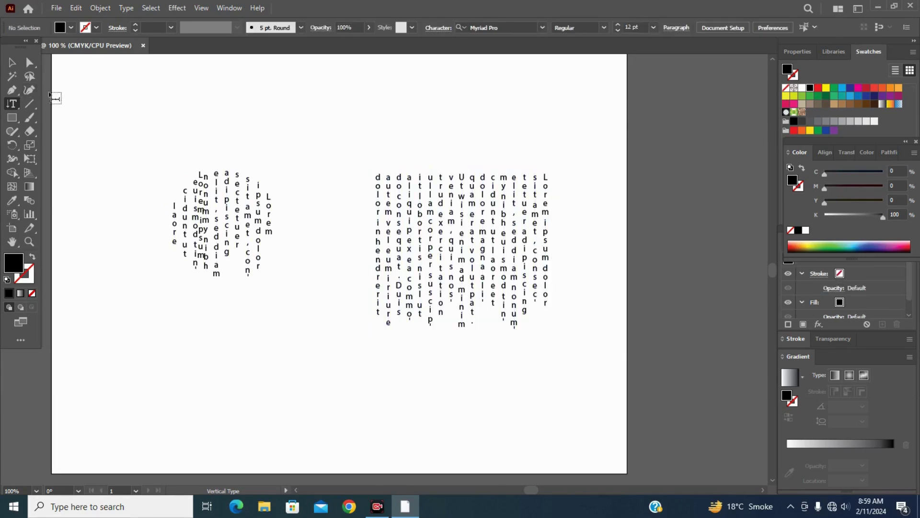
# - Select the circular and rectangular vertical text areas together and delete them
pyautogui.click(12, 63)
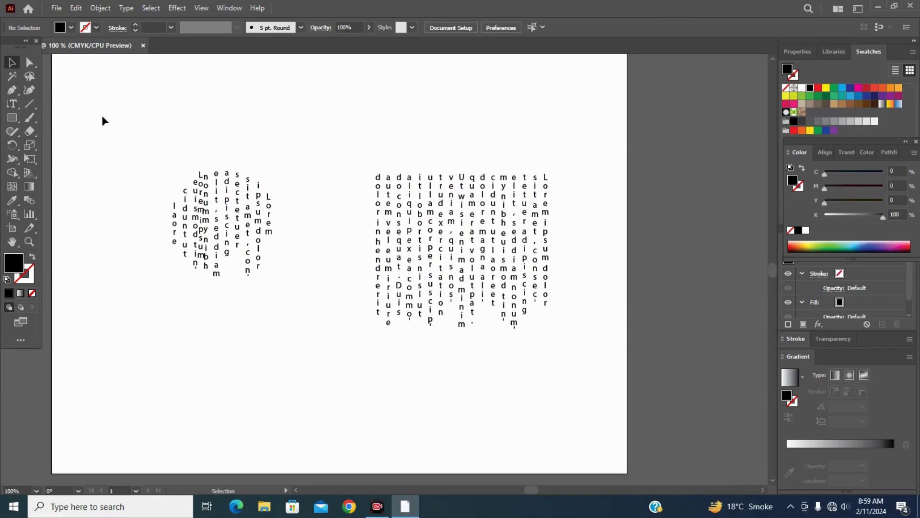
pyautogui.moveTo(131, 136); pyautogui.dragTo(568, 373)
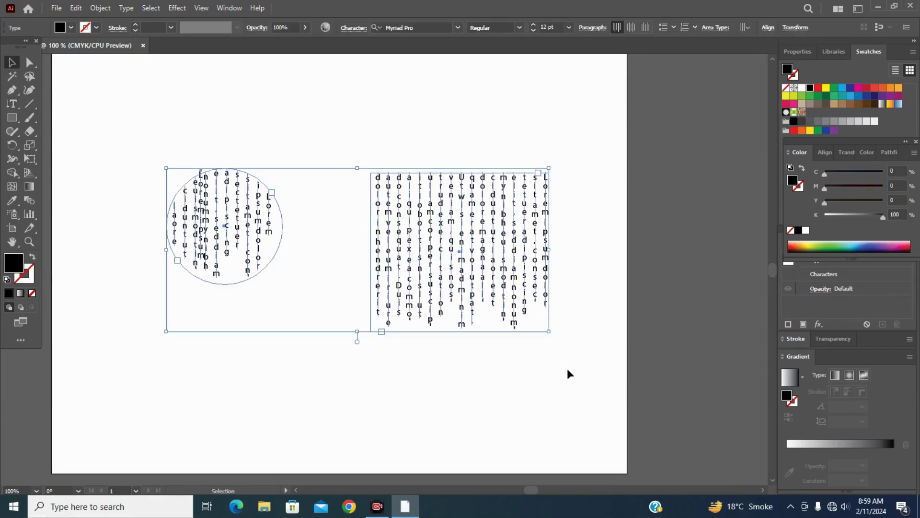
pyautogui.press('Delete')
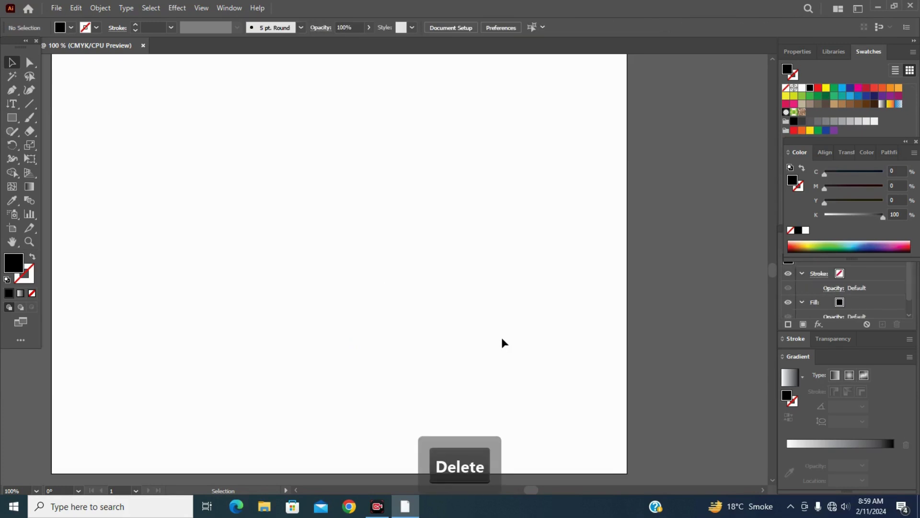
# - Draw an open wavy path with four anchor points, rising across the upper artboard, with the Pen tool
pyautogui.click(15, 107)
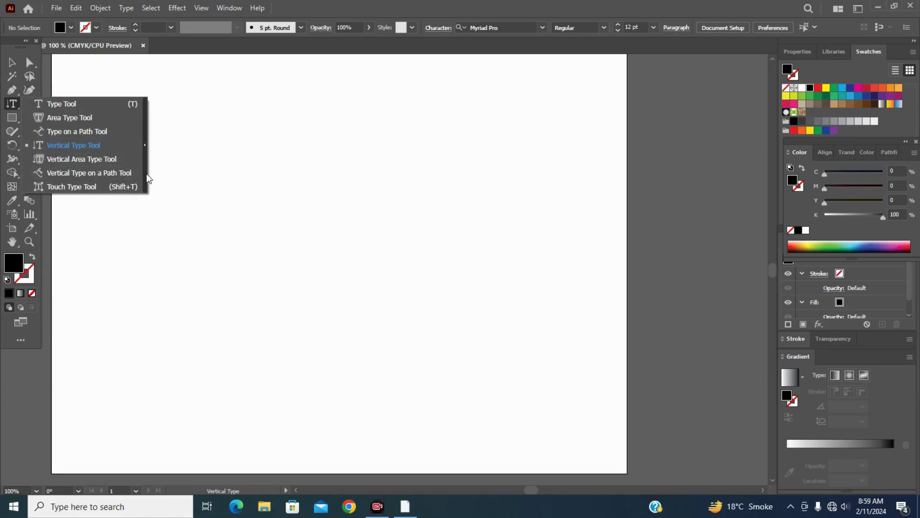
pyautogui.click(13, 90)
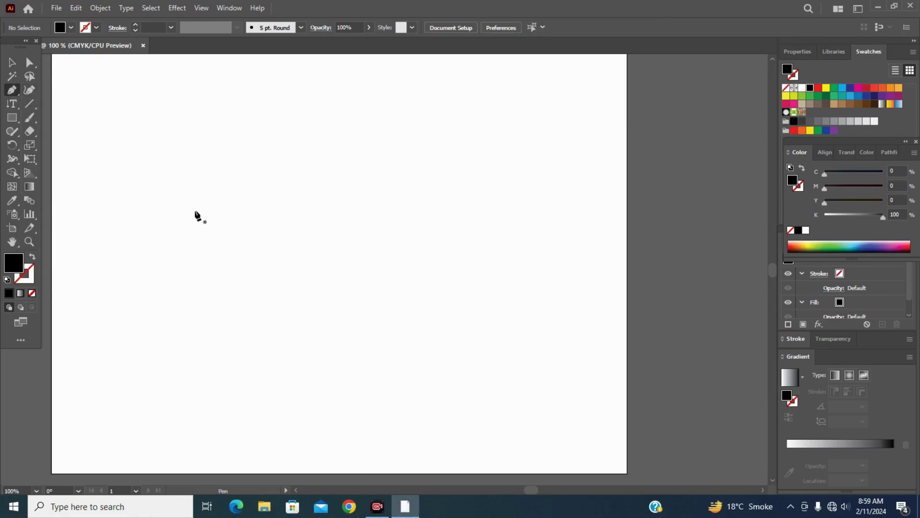
pyautogui.click(167, 191)
pyautogui.moveTo(322, 152); pyautogui.dragTo(360, 210)
pyautogui.moveTo(461, 113); pyautogui.dragTo(475, 146)
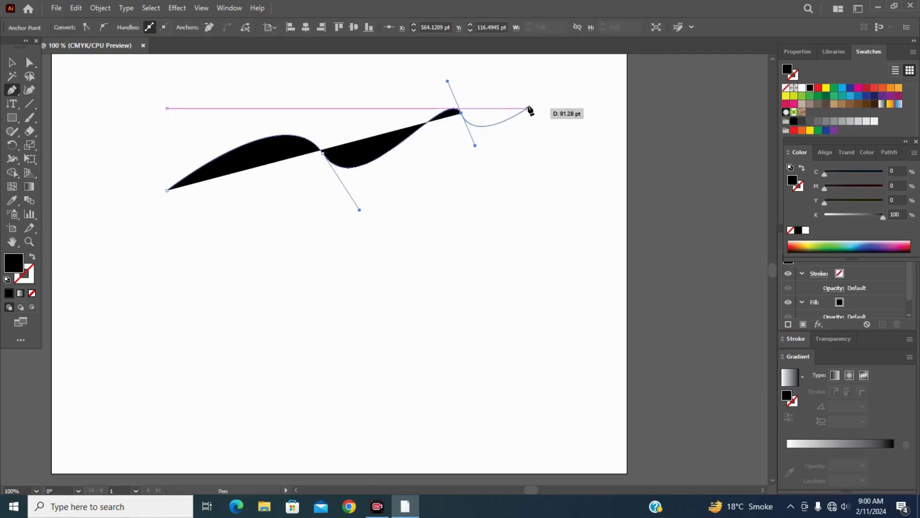
pyautogui.moveTo(529, 102); pyautogui.dragTo(521, 127)
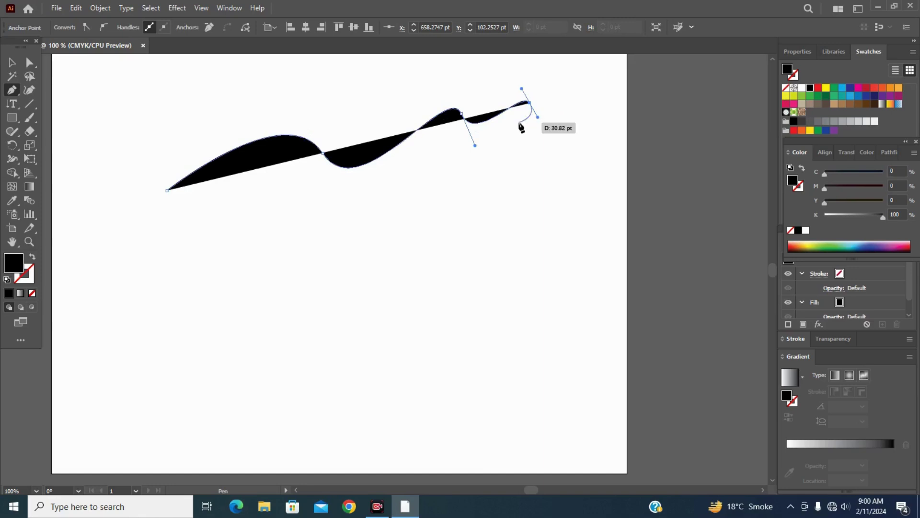
pyautogui.press('Escape')
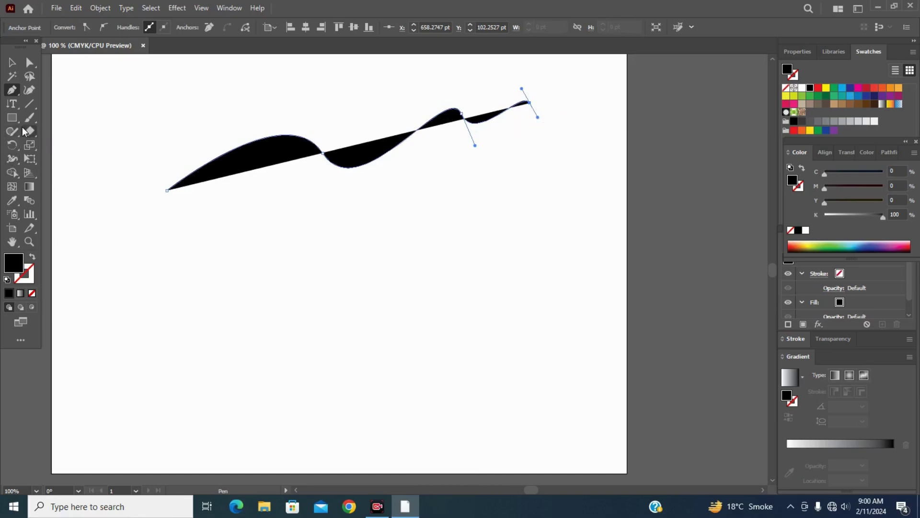
# - Run vertical placeholder text along the wavy path with the Vertical Type on a Path tool and inspect its letters closely
pyautogui.click(15, 105)
pyautogui.click(16, 106)
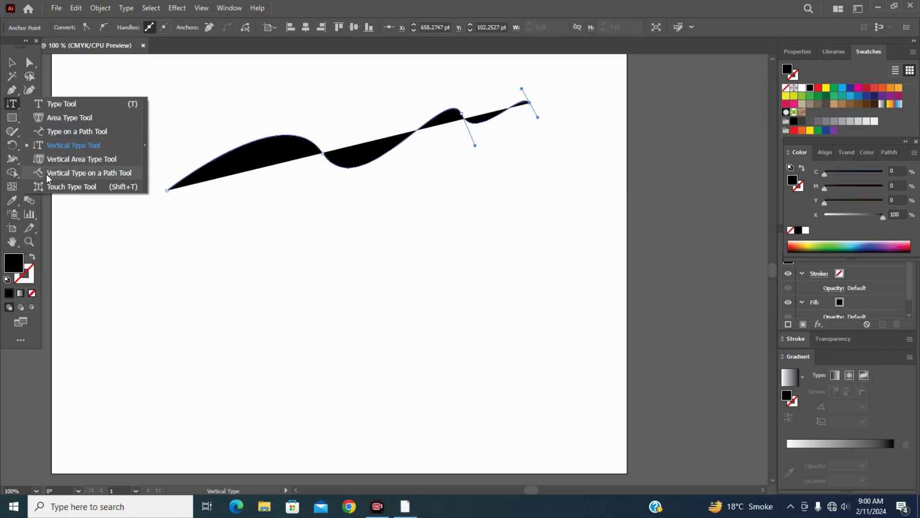
pyautogui.click(72, 173)
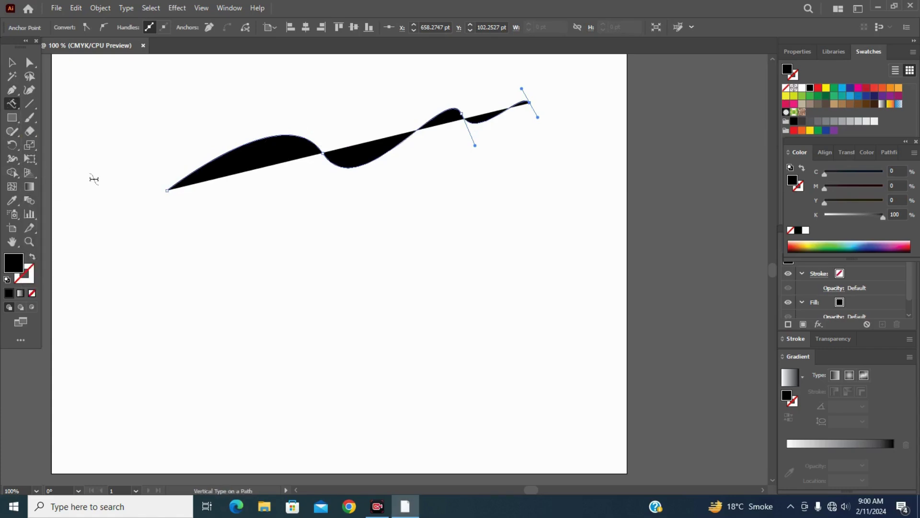
pyautogui.click(209, 163)
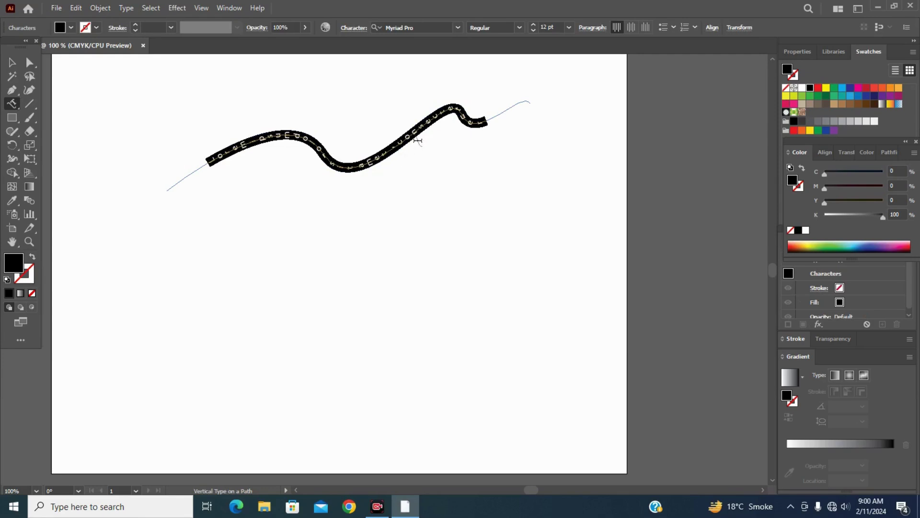
pyautogui.click(32, 242)
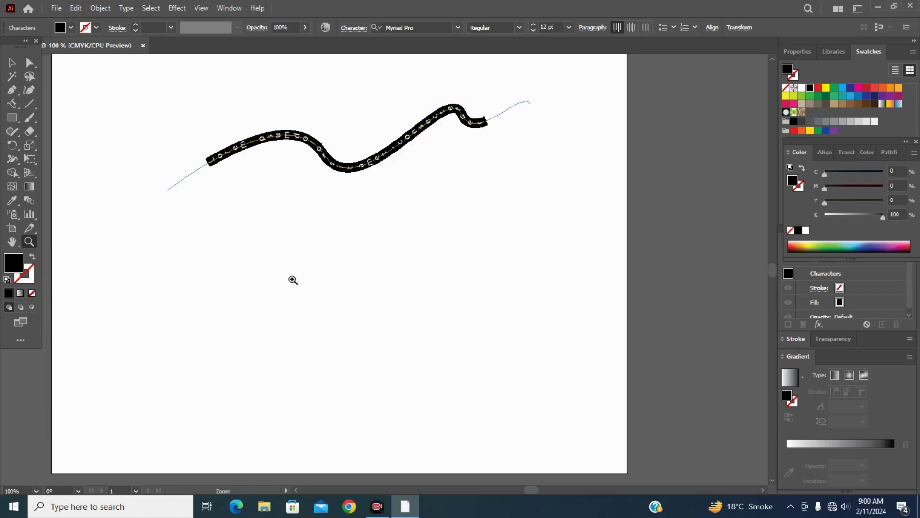
pyautogui.press('alt')
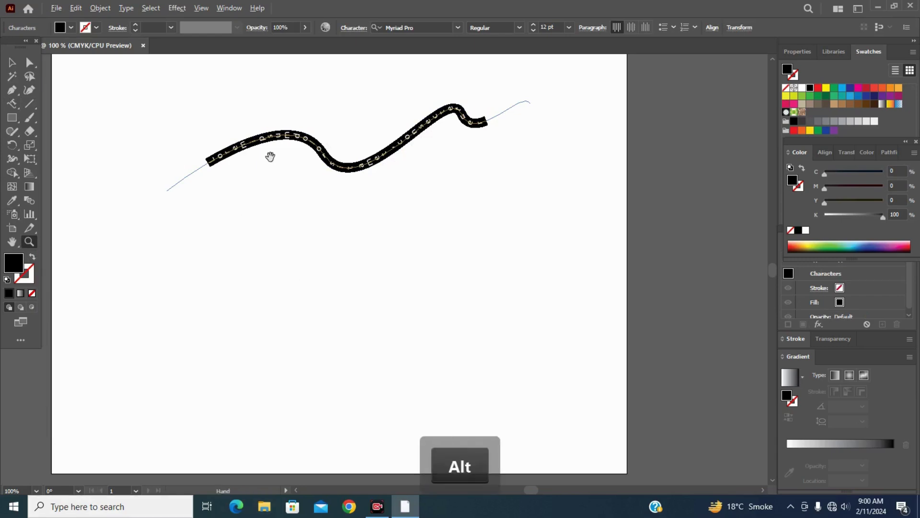
pyautogui.scroll(1, 311, 152)
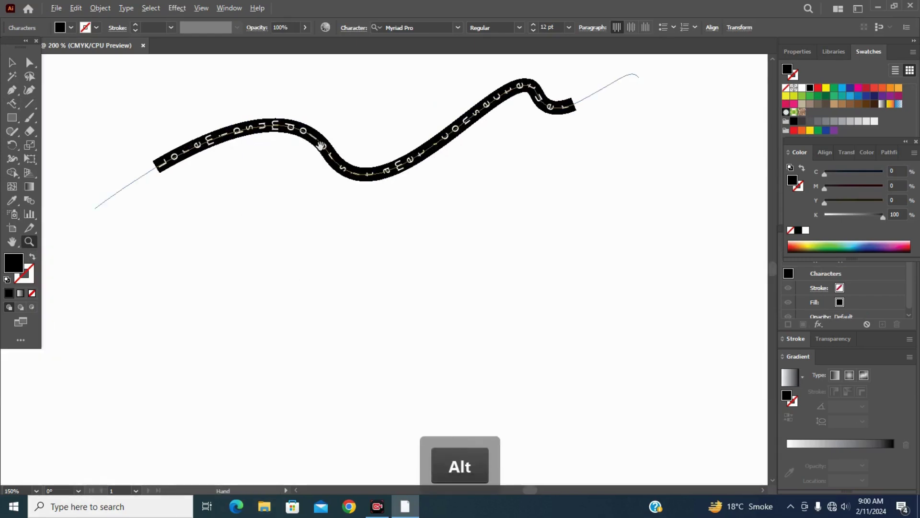
pyautogui.scroll(1, 320, 145)
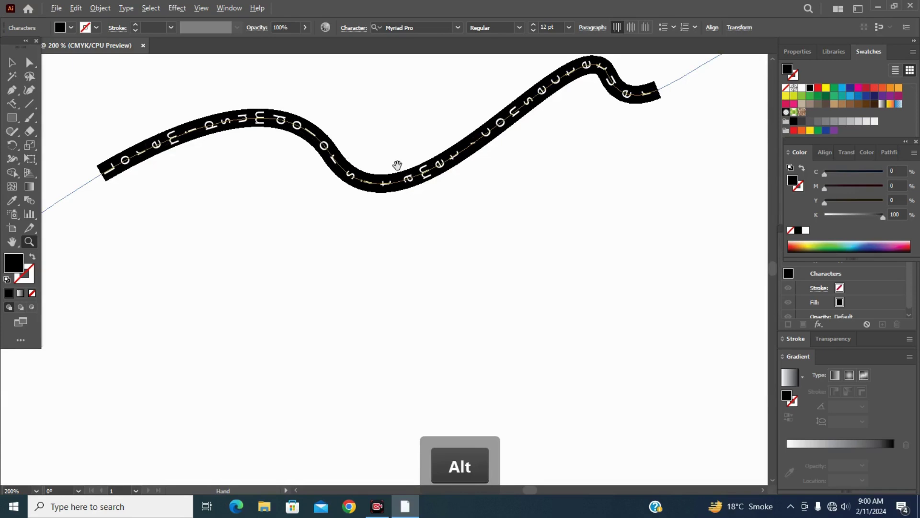
pyautogui.scroll(1, 397, 165)
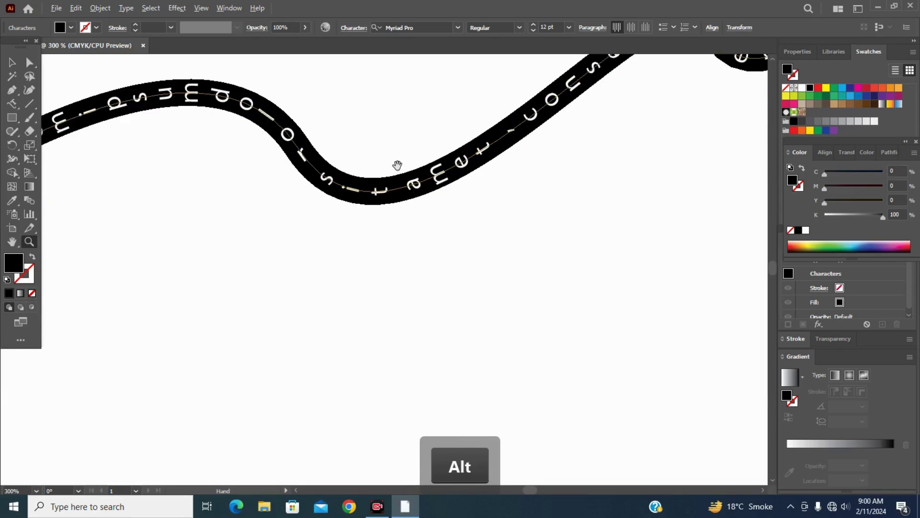
pyautogui.scroll(-1, 246, 180)
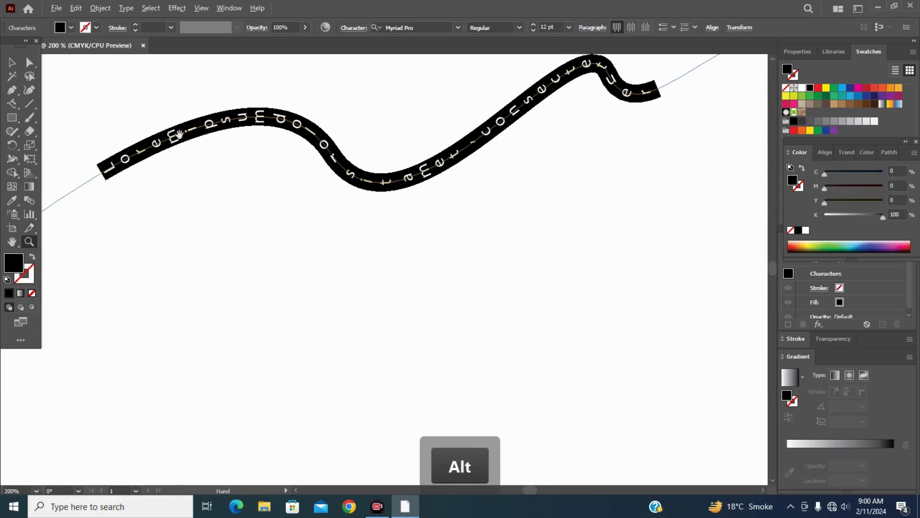
pyautogui.scroll(-2, 320, 137)
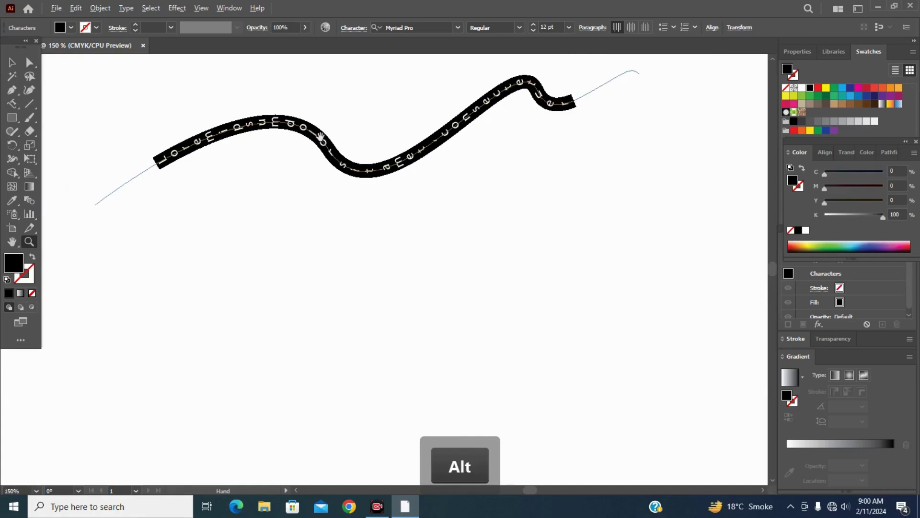
pyautogui.scroll(-1, 320, 137)
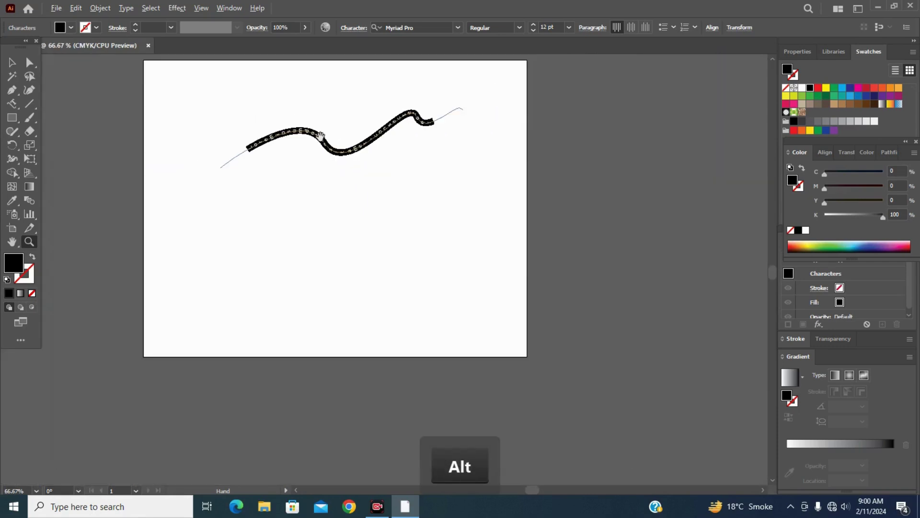
pyautogui.scroll(2, 320, 137)
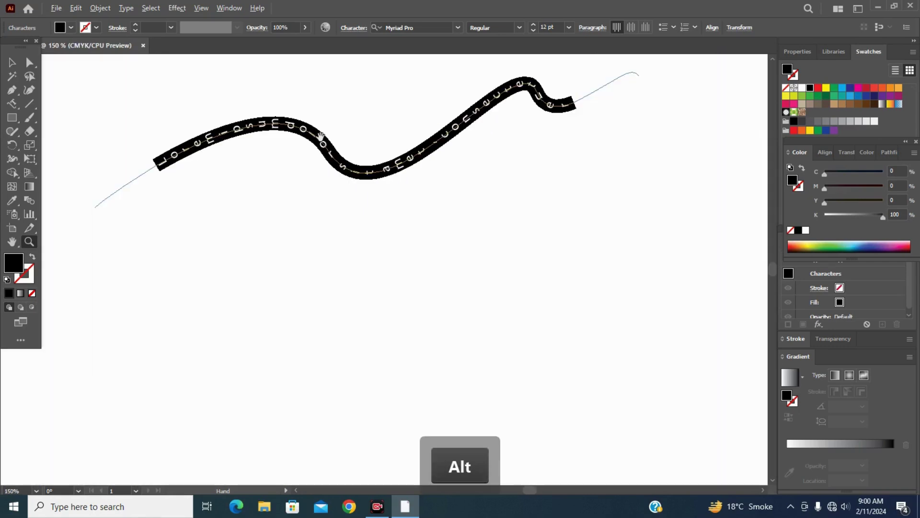
# - Delete the vertical text running along the wavy path
pyautogui.click(16, 108)
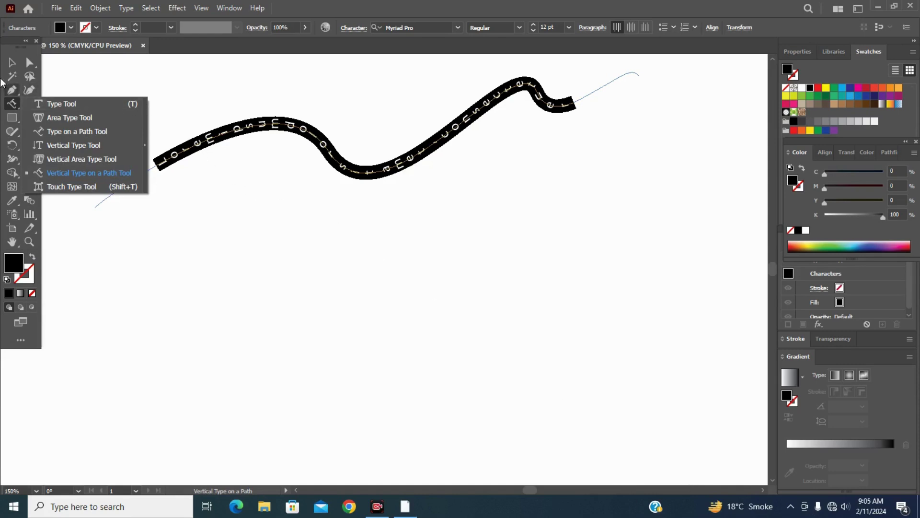
pyautogui.click(11, 63)
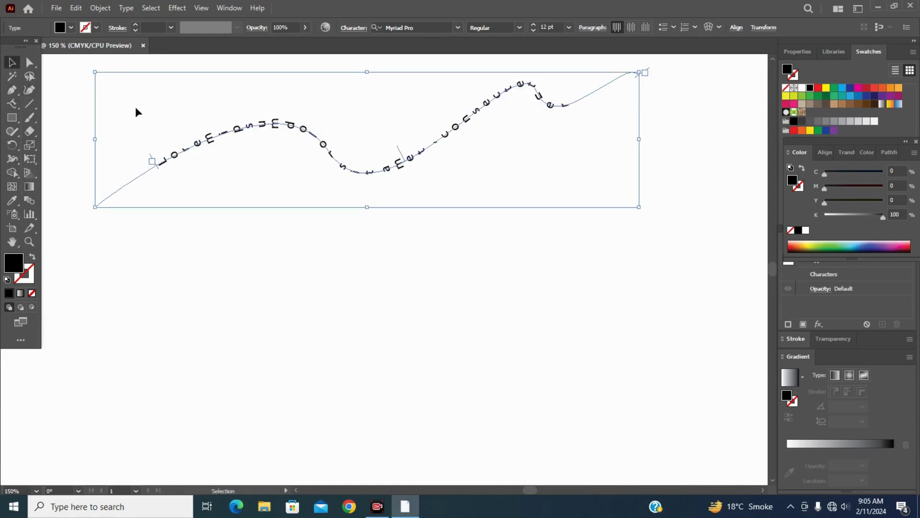
pyautogui.press('Delete')
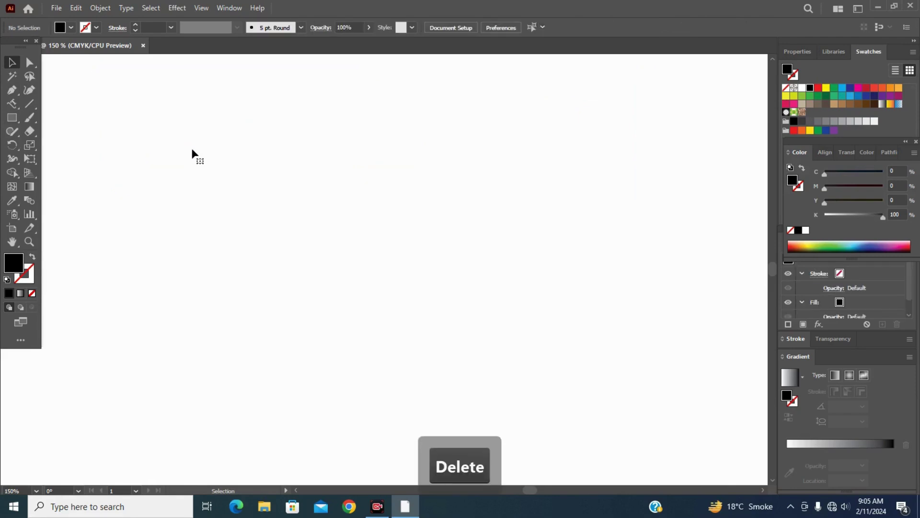
# - Add a horizontal point text with the Type tool on the upper artboard, replacing its placeholder with a first name in lowercase
pyautogui.click(14, 105)
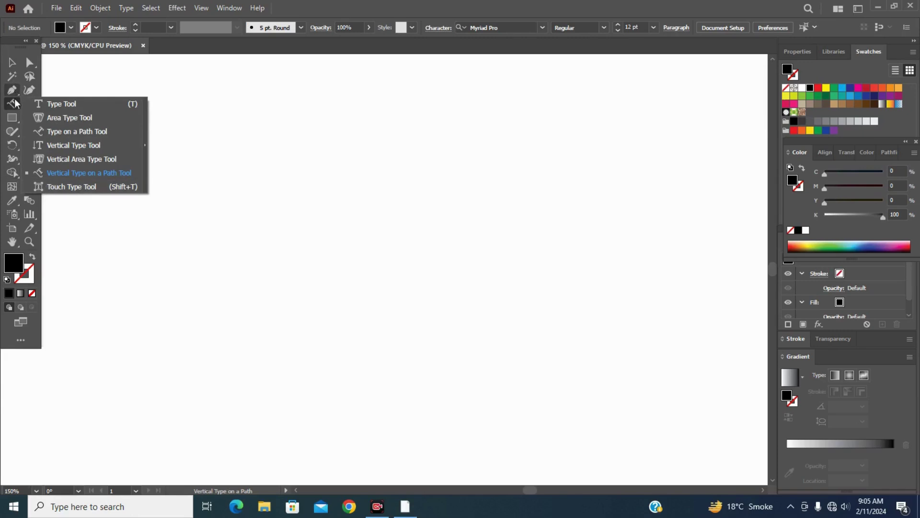
pyautogui.click(46, 105)
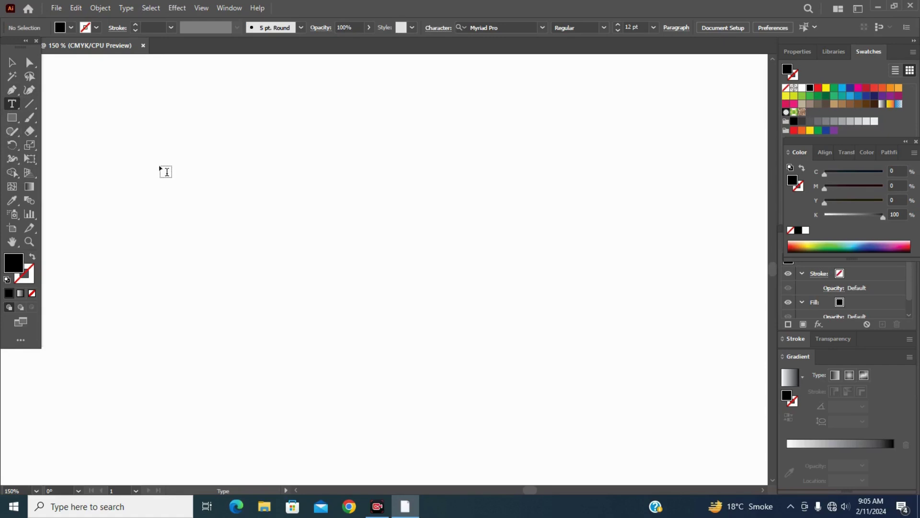
pyautogui.click(227, 172)
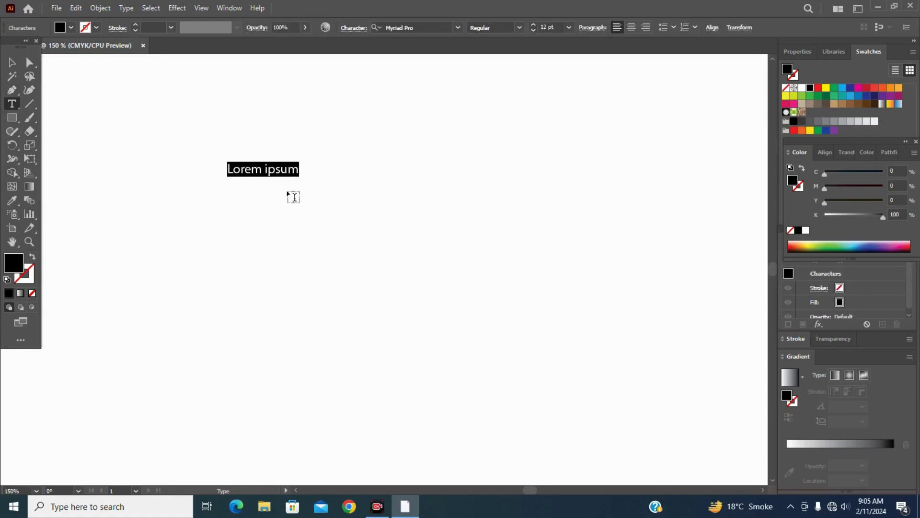
pyautogui.press('BackSpace')
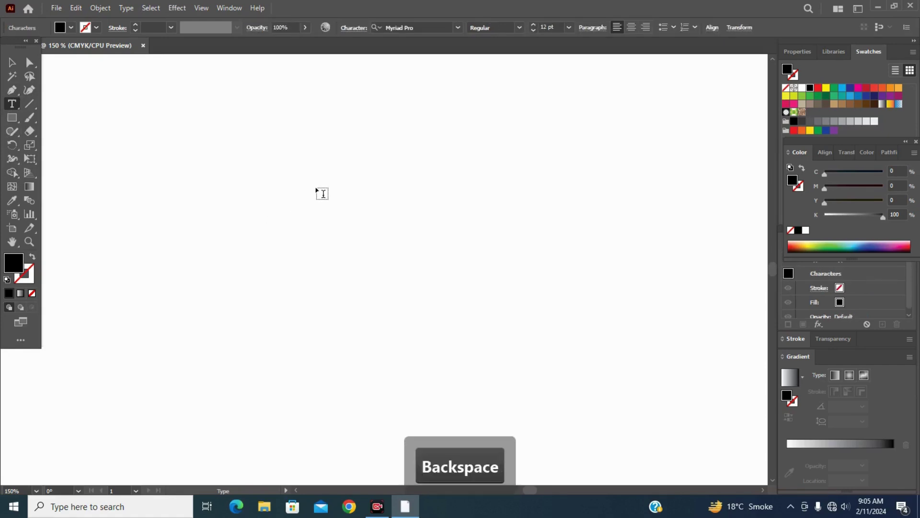
pyautogui.write('sam')
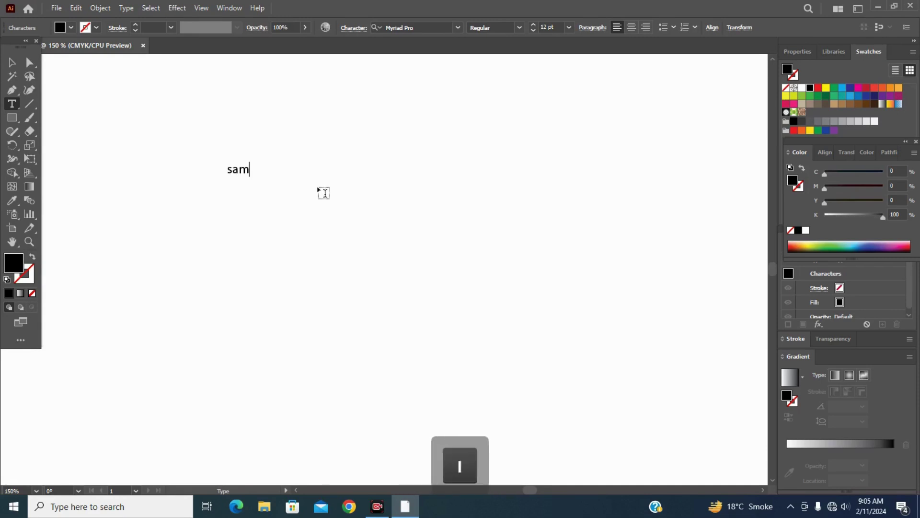
pyautogui.write('ina')
# - Set the font size of the whole name text to 60 pt
pyautogui.click(569, 27)
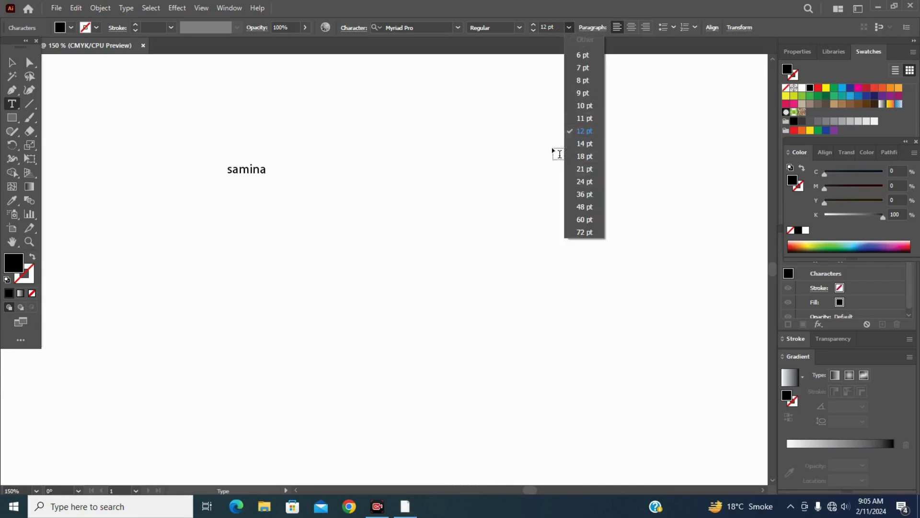
pyautogui.click(582, 209)
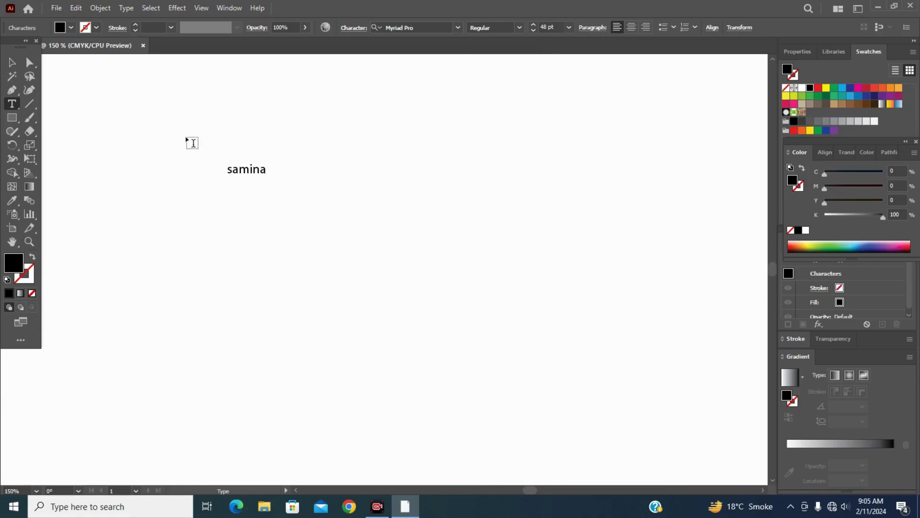
pyautogui.click(14, 61)
pyautogui.hotkey('ctrl', 'a')
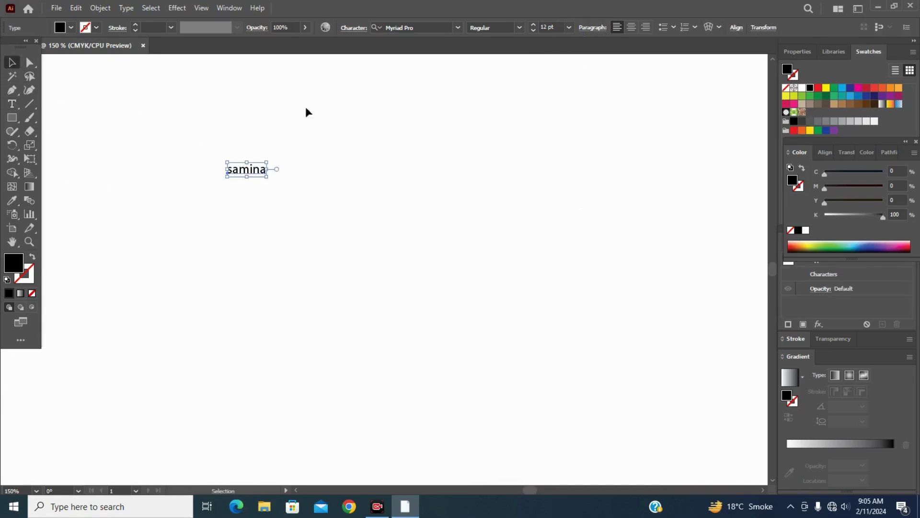
pyautogui.click(570, 28)
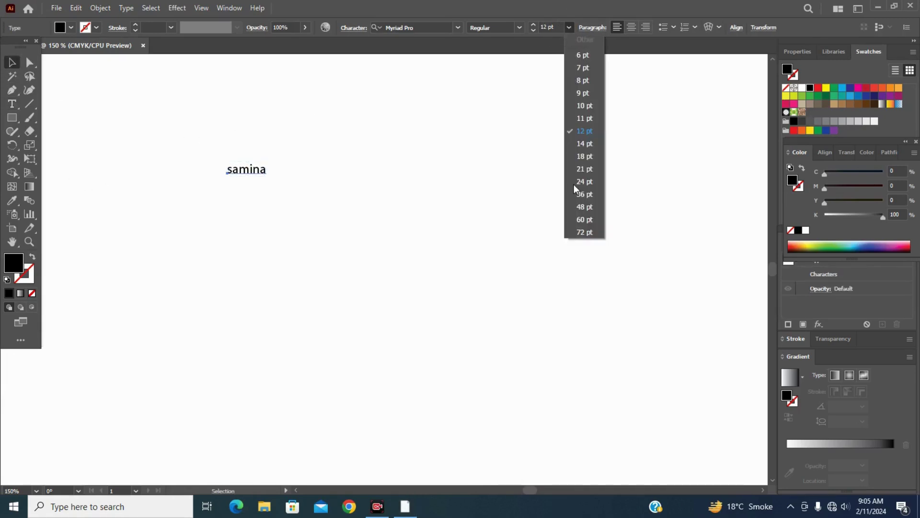
pyautogui.click(582, 219)
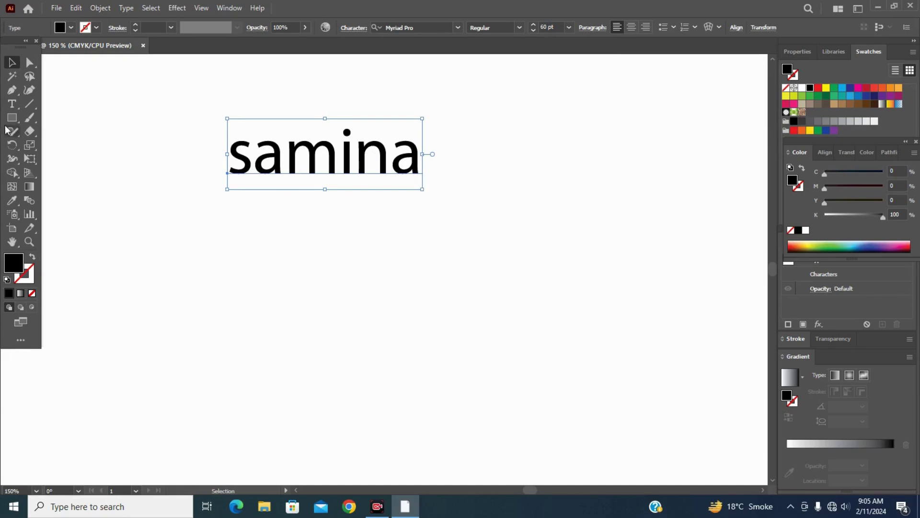
# - Move the name's second letter, a, below the baseline with the Touch Type tool
pyautogui.click(12, 104)
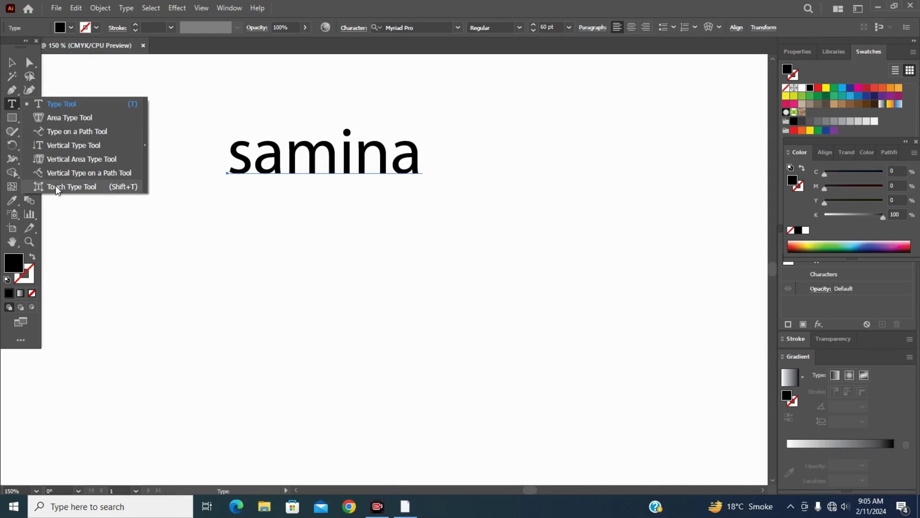
pyautogui.click(57, 187)
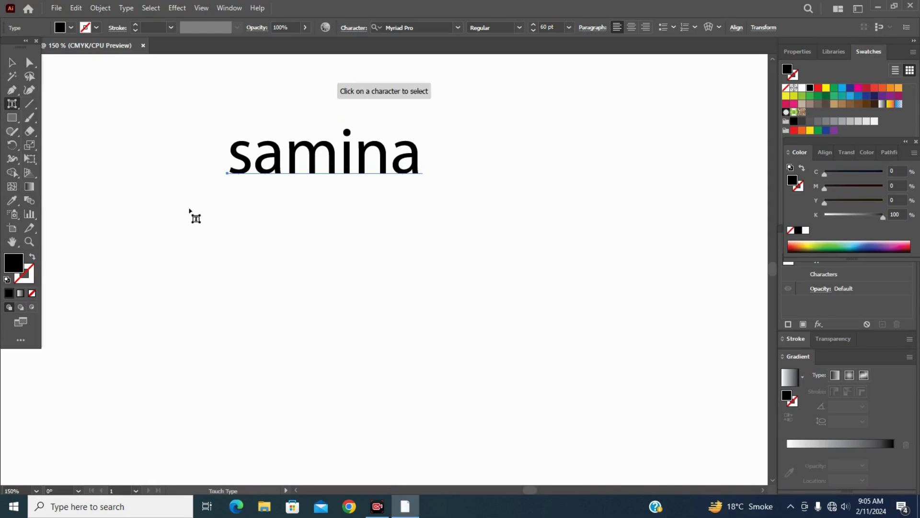
pyautogui.click(267, 156)
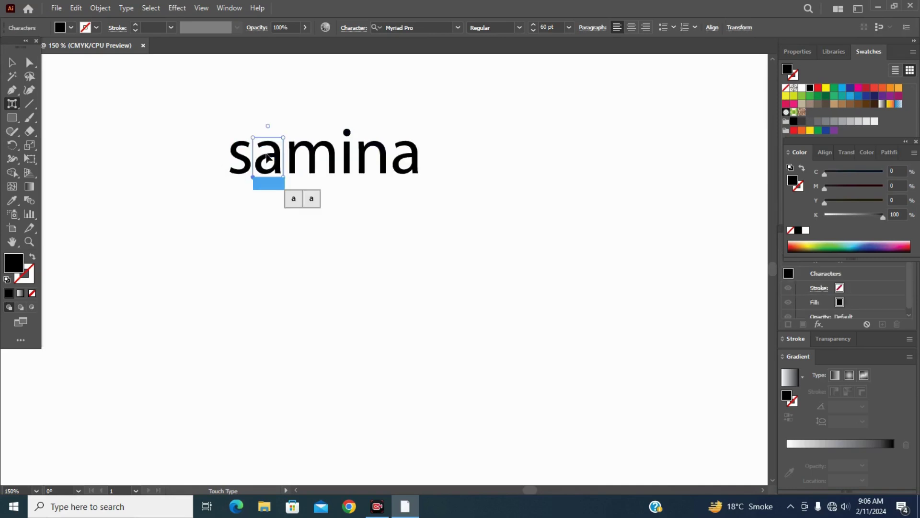
pyautogui.moveTo(271, 159); pyautogui.dragTo(267, 201)
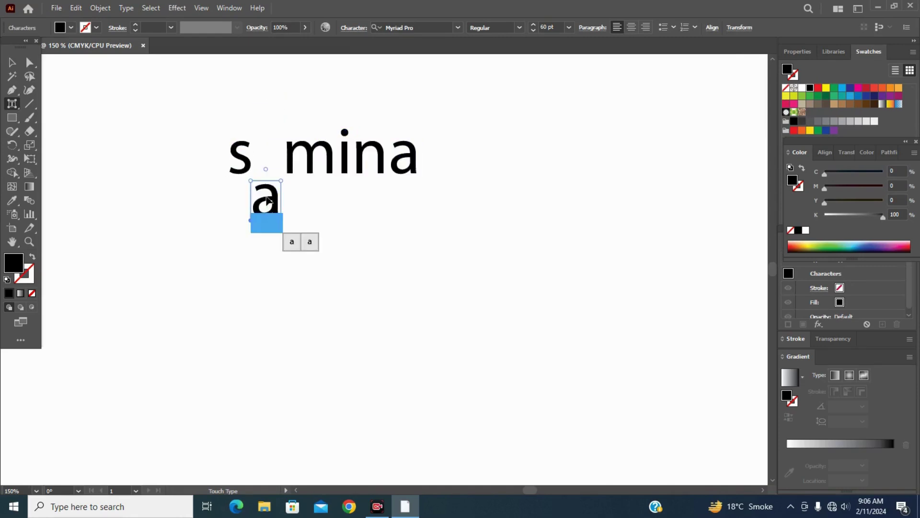
pyautogui.moveTo(267, 202); pyautogui.dragTo(268, 201)
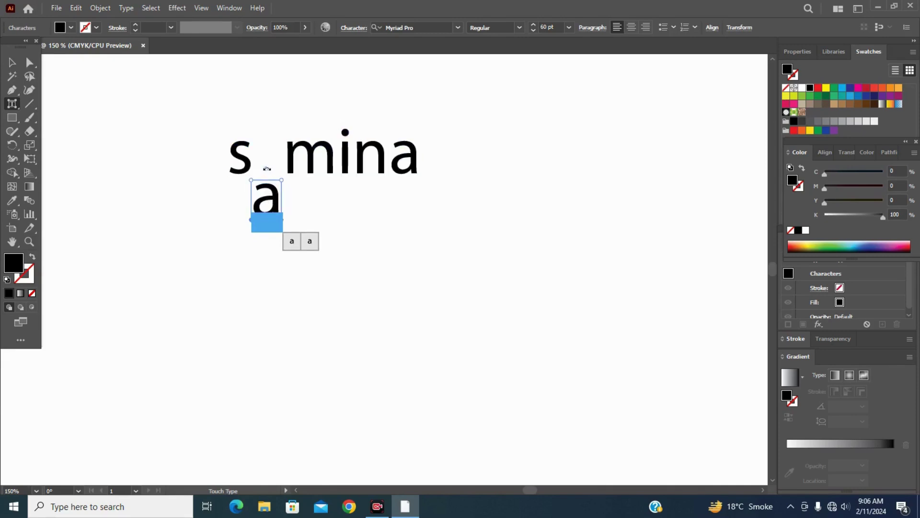
# - Rotate the lowered letter a clockwise and enlarge it, and fill it red with magenta 100 and yellow 100
pyautogui.moveTo(266, 168); pyautogui.dragTo(293, 169)
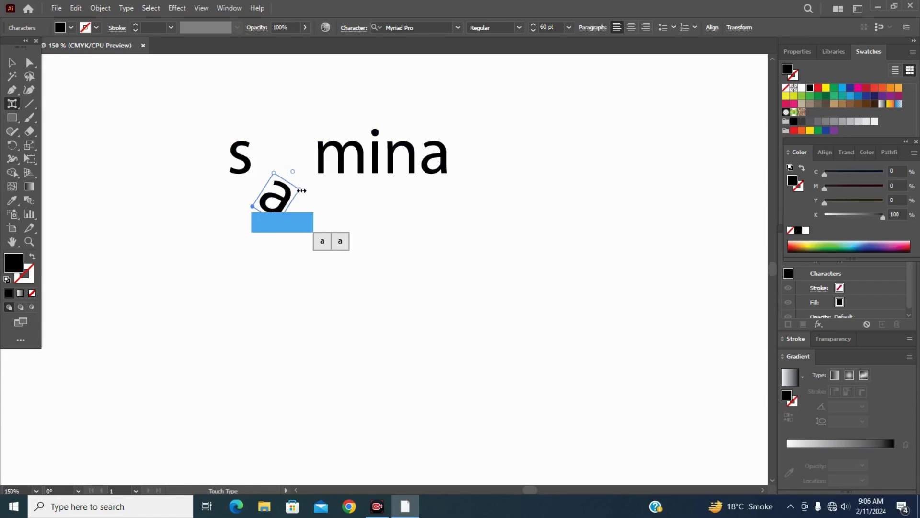
pyautogui.moveTo(302, 187); pyautogui.dragTo(339, 178)
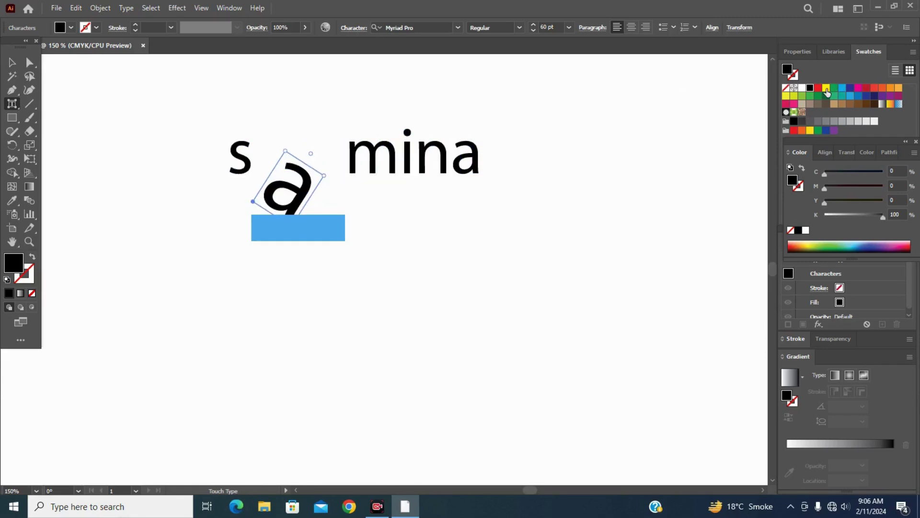
pyautogui.click(826, 89)
pyautogui.click(818, 88)
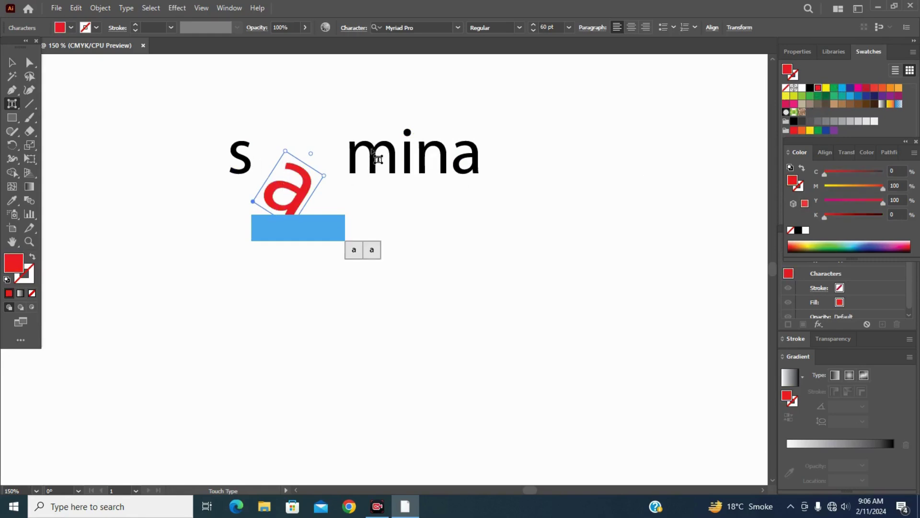
# - Raise the letter i above the rest of the name with the Touch Type tool
pyautogui.click(408, 153)
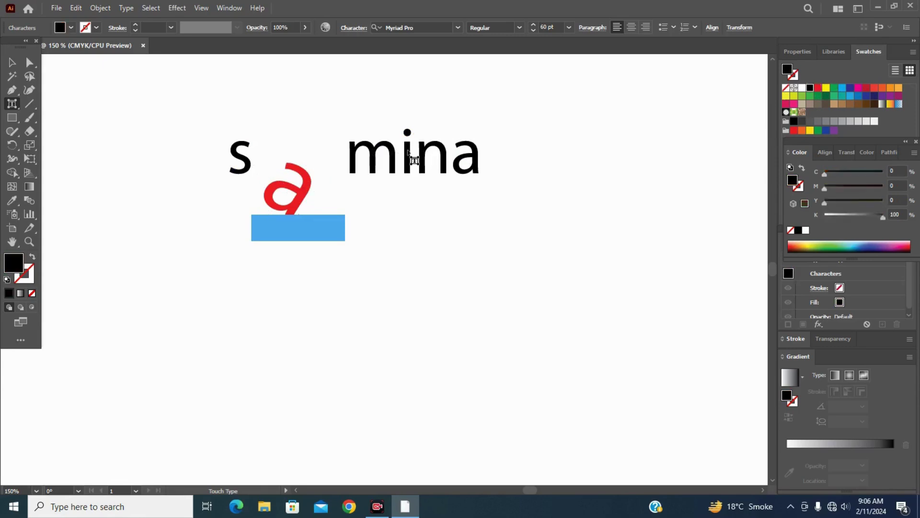
pyautogui.click(410, 227)
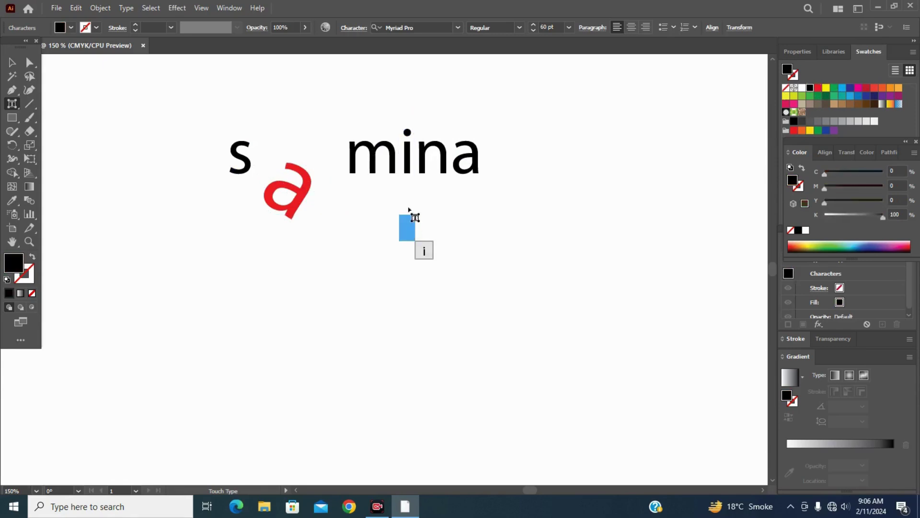
pyautogui.click(406, 152)
pyautogui.moveTo(408, 150); pyautogui.dragTo(406, 114)
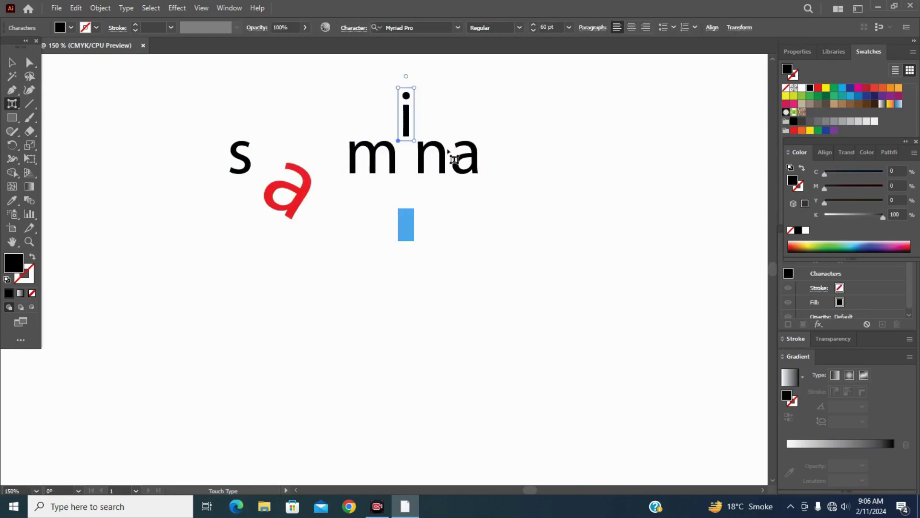
pyautogui.click(470, 158)
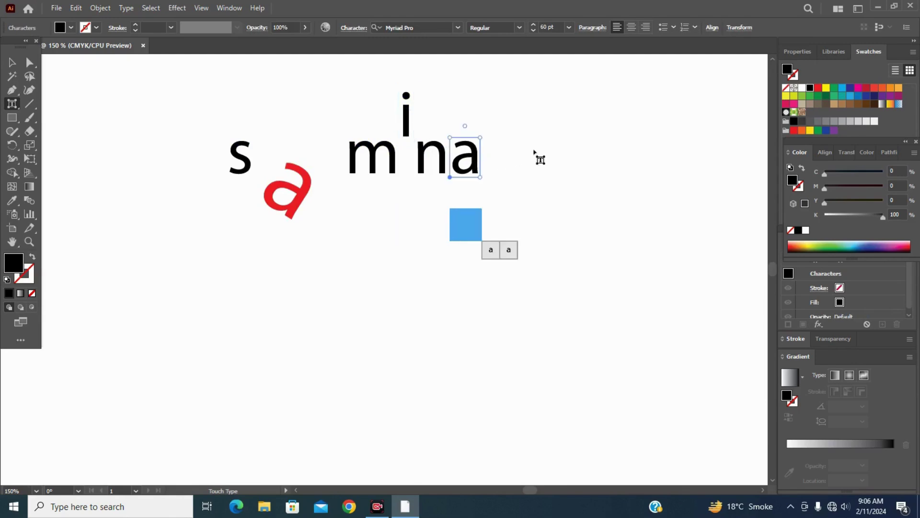
pyautogui.click(462, 229)
pyautogui.click(491, 233)
pyautogui.click(472, 159)
# - Enlarge the name's initial s with the Touch Type tool and fill the letter n green with cyan 75 and yellow 100
pyautogui.click(242, 154)
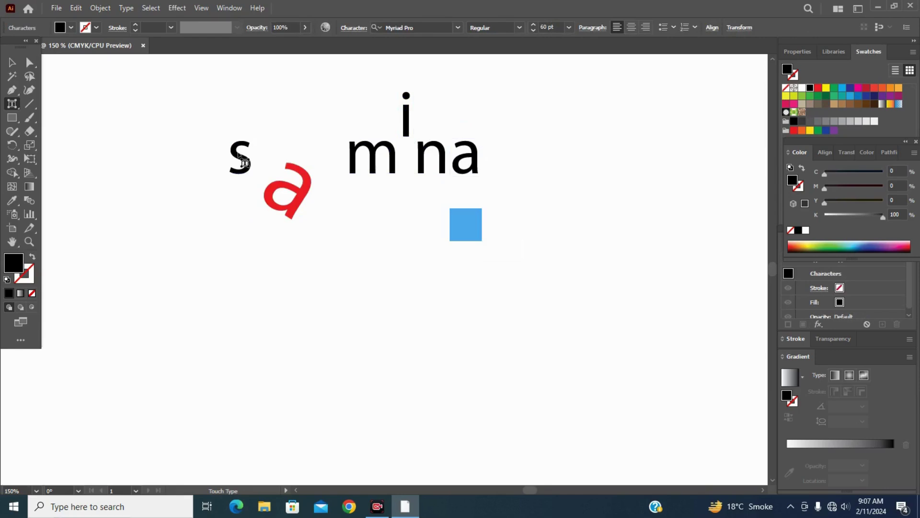
pyautogui.moveTo(253, 137); pyautogui.dragTo(282, 95)
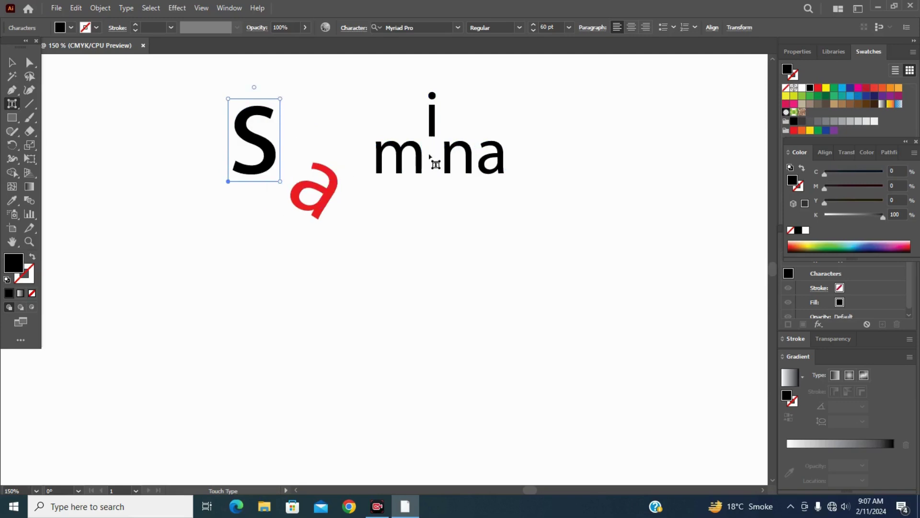
pyautogui.click(459, 159)
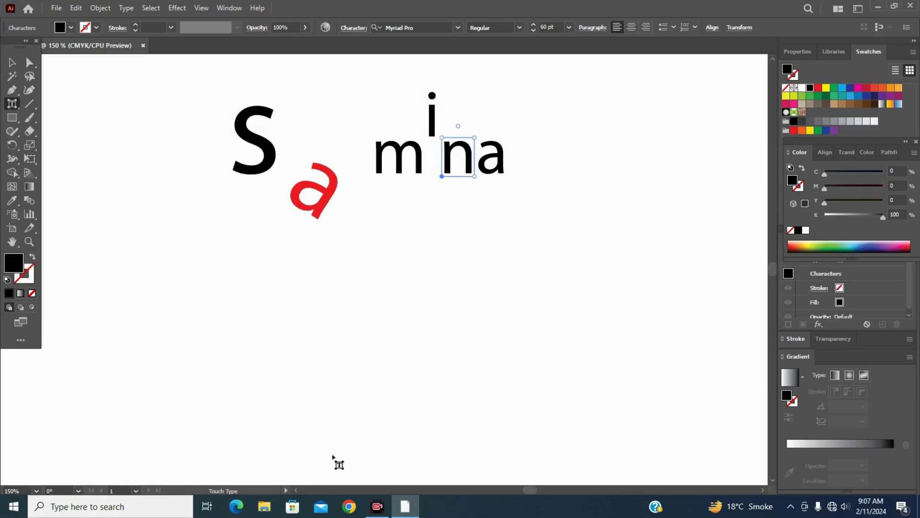
pyautogui.click(810, 100)
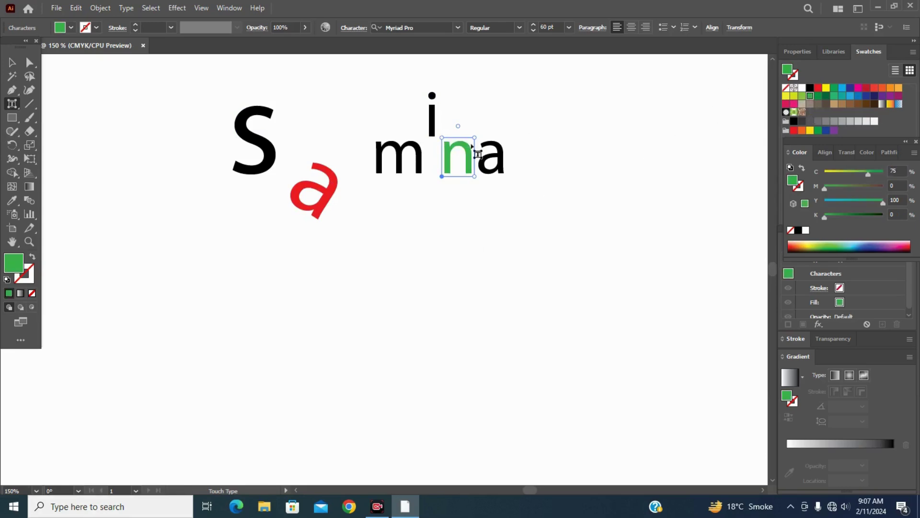
# - Fill the name's enlarged initial s dark blue with cyan 100 and magenta 100
pyautogui.click(247, 118)
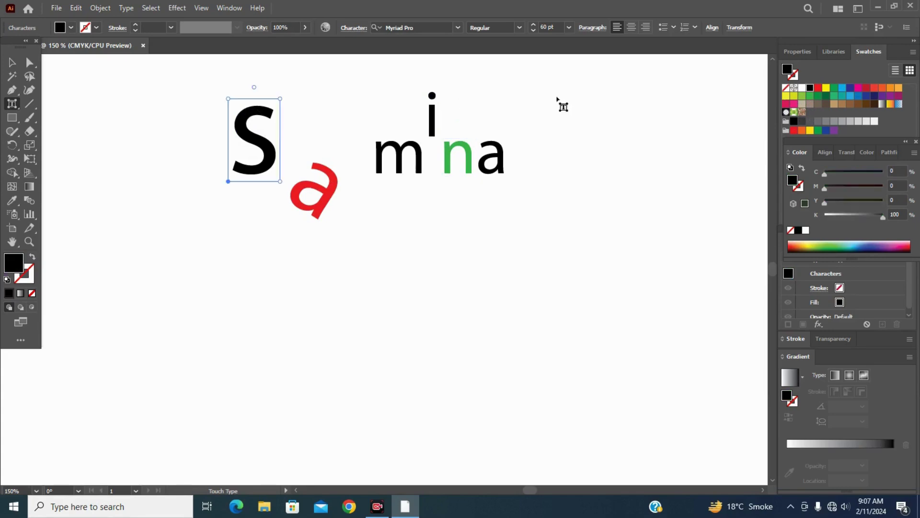
pyautogui.click(849, 89)
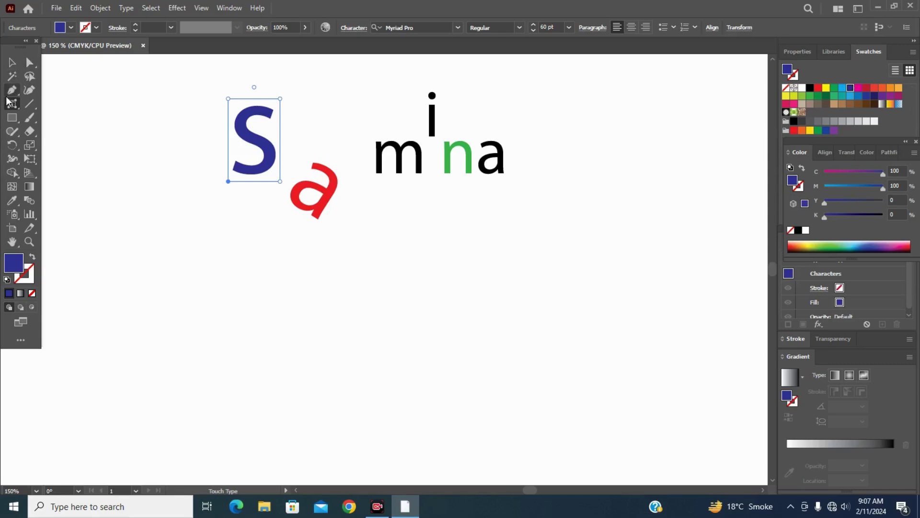
pyautogui.click(568, 27)
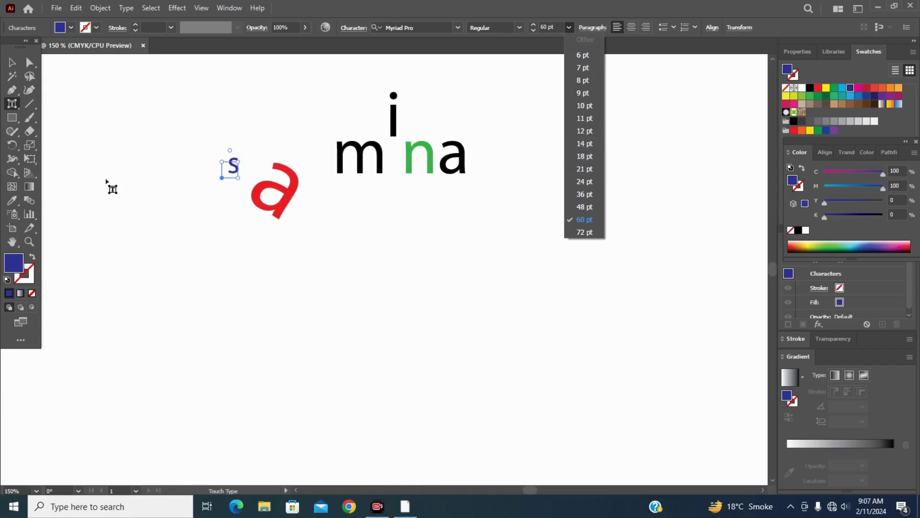
# - Delete the whole restyled name from the artboard
pyautogui.click(11, 64)
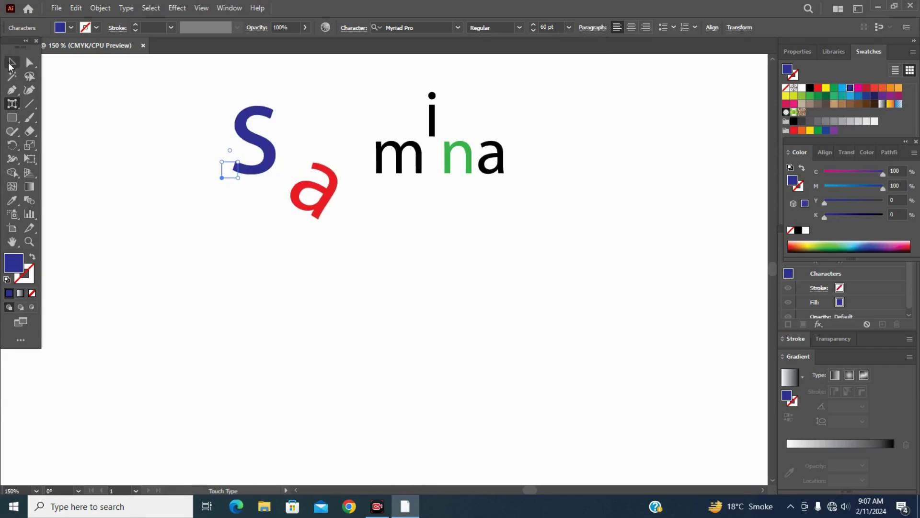
pyautogui.click(425, 194)
pyautogui.moveTo(201, 67); pyautogui.dragTo(530, 261)
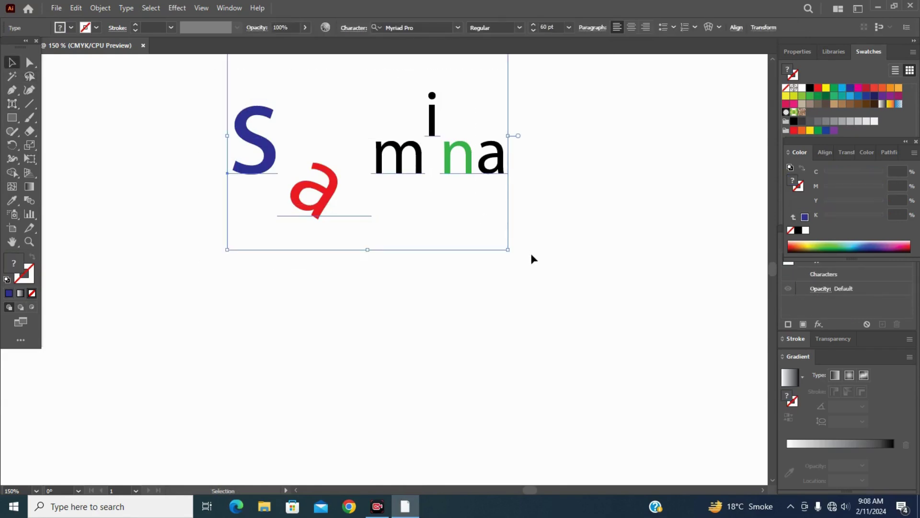
pyautogui.press('Delete')
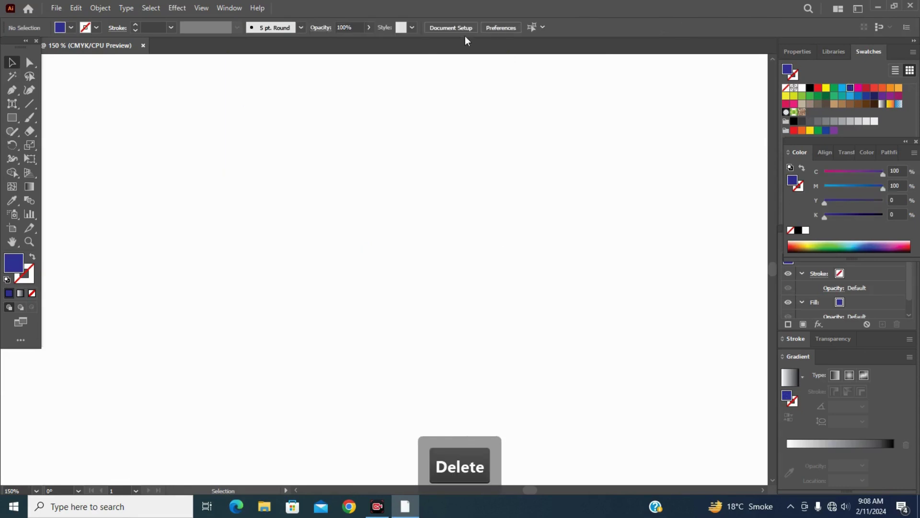
# - Create a rectangular area-type frame of Lorem ipsum placeholder text with the Type tool at 24 pt
pyautogui.click(13, 104)
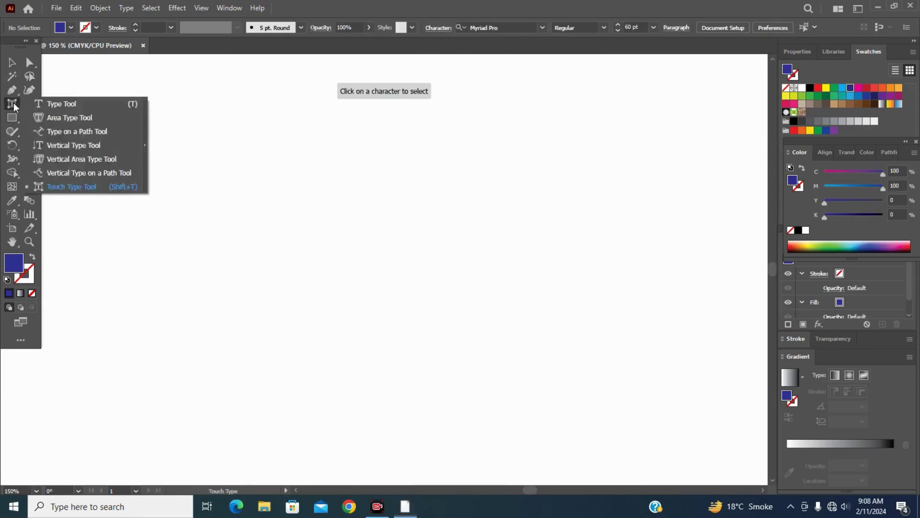
pyautogui.click(62, 108)
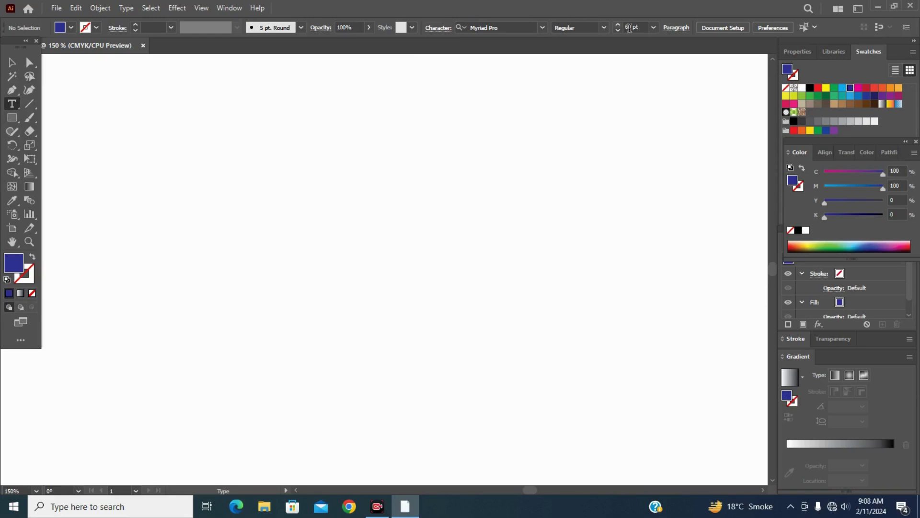
pyautogui.click(654, 27)
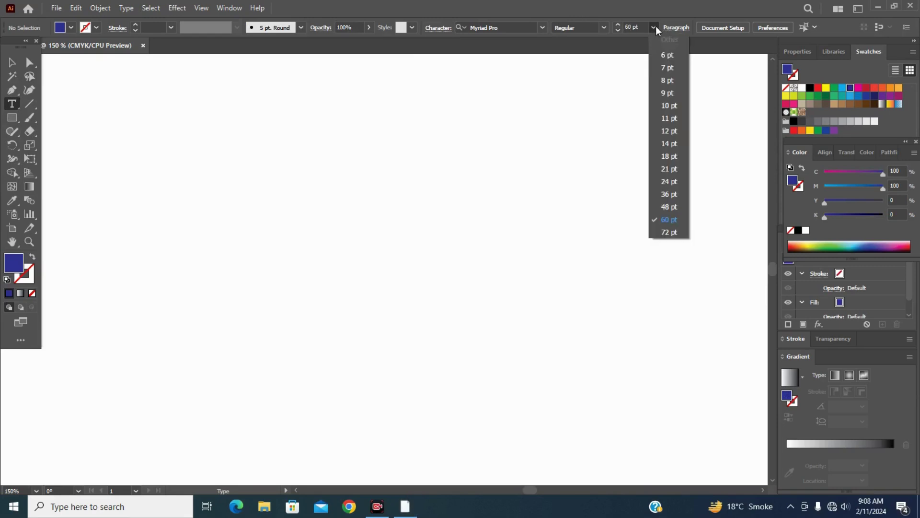
pyautogui.click(668, 182)
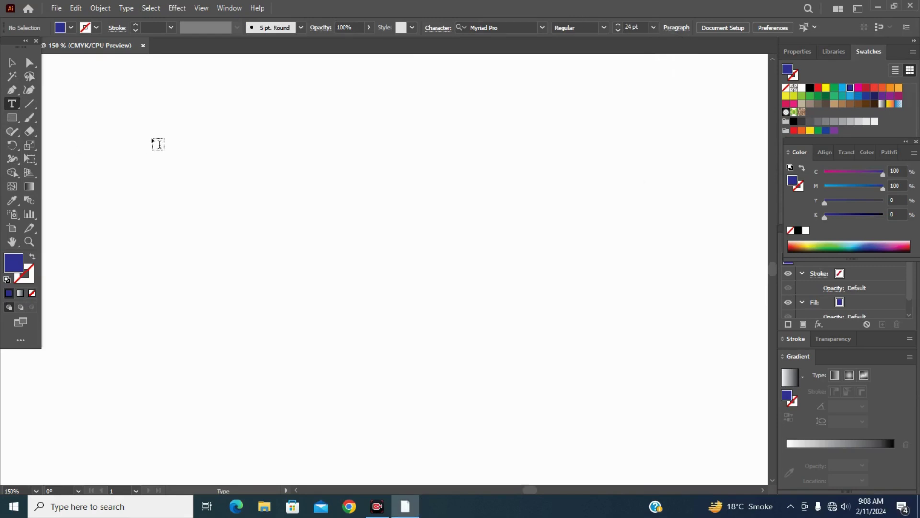
pyautogui.moveTo(153, 118); pyautogui.dragTo(469, 378)
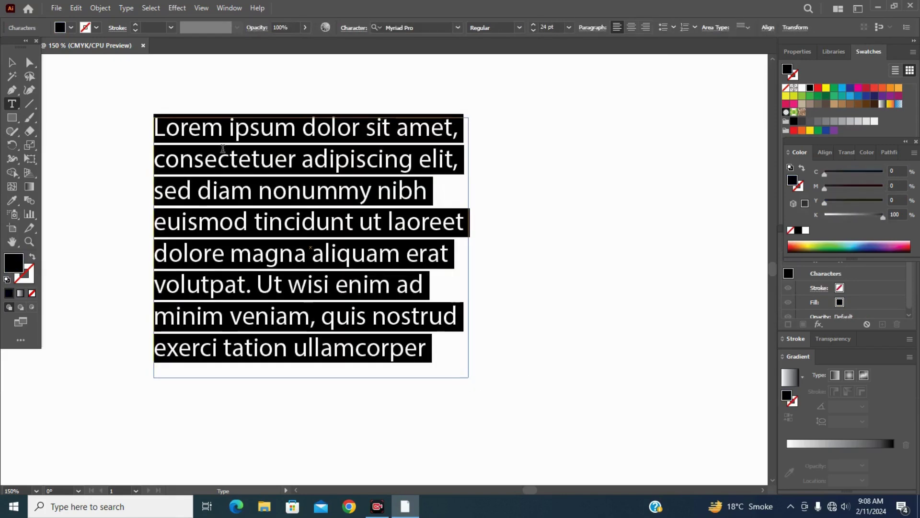
pyautogui.click(92, 99)
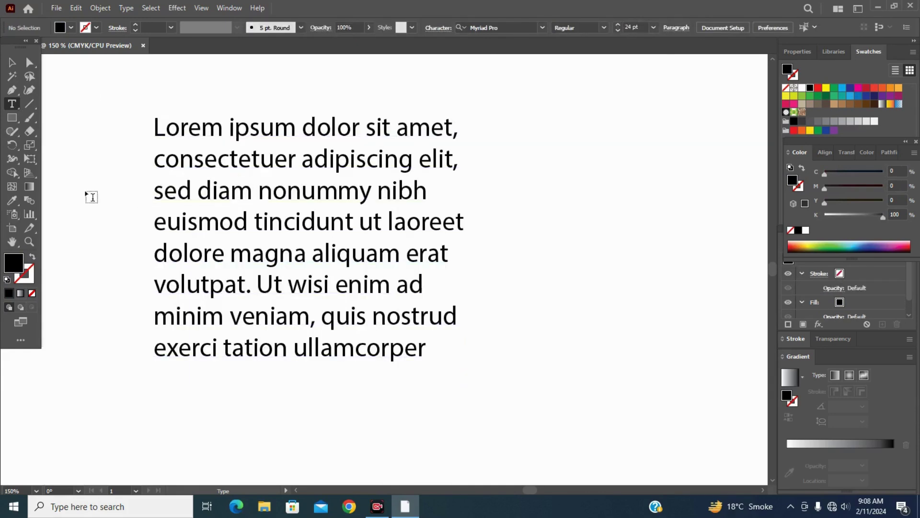
# - Fill the second o of "dolor" red with magenta 100 and yellow 100, using the Touch Type tool
pyautogui.click(13, 106)
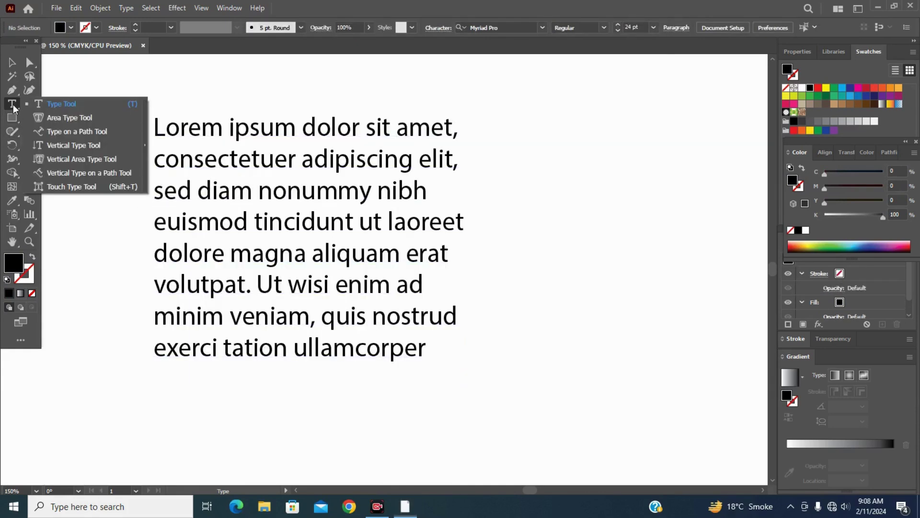
pyautogui.click(67, 186)
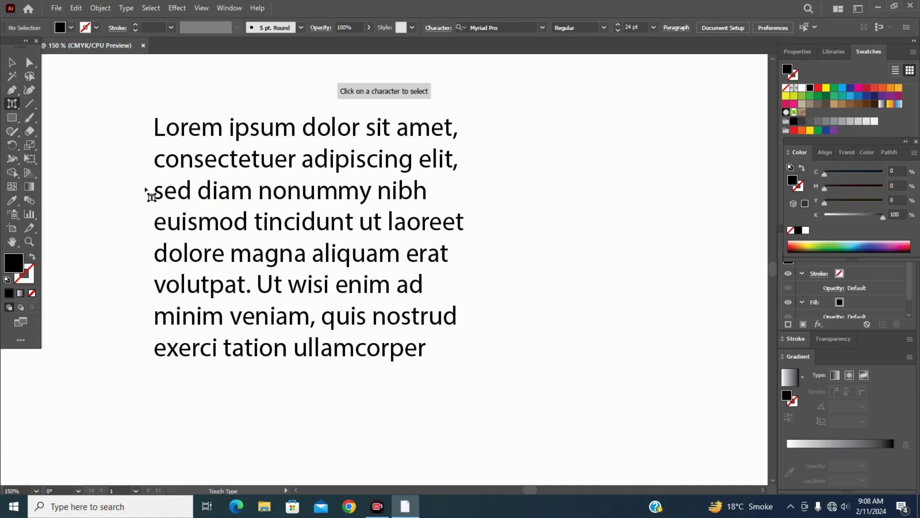
pyautogui.click(345, 132)
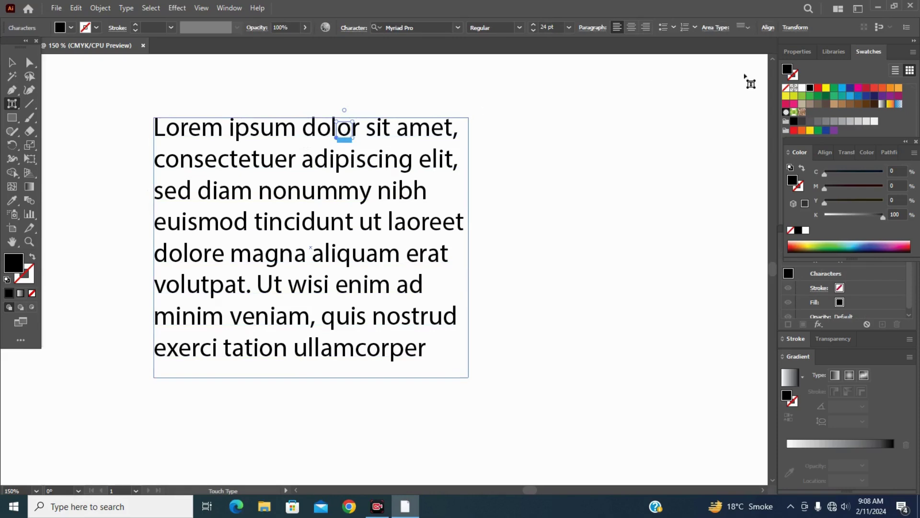
pyautogui.click(818, 88)
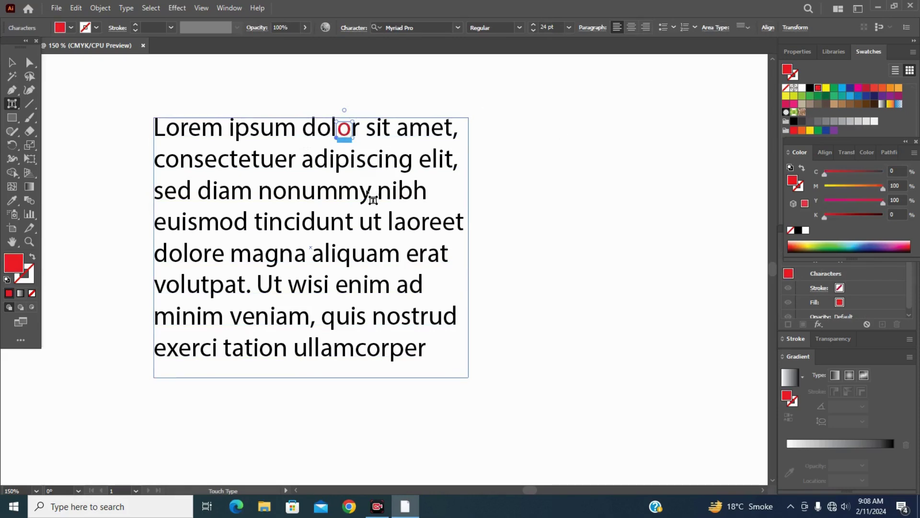
# - Enlarge the paragraph's initial L with the Touch Type tool and fill it with magenta 100
pyautogui.click(160, 135)
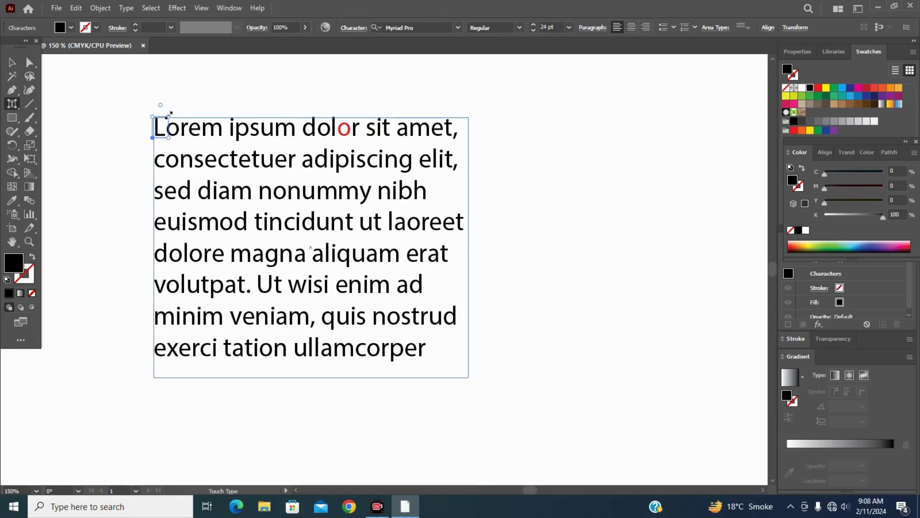
pyautogui.moveTo(169, 115); pyautogui.dragTo(214, 68)
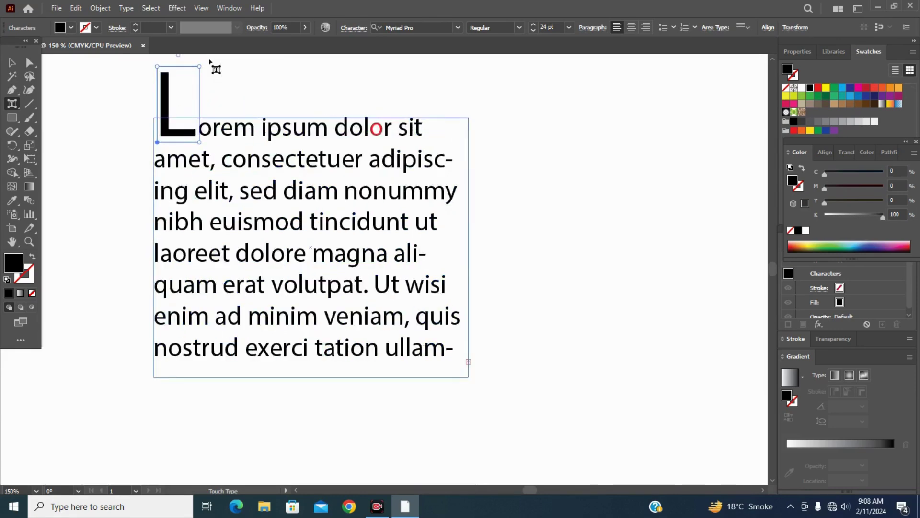
pyautogui.click(858, 89)
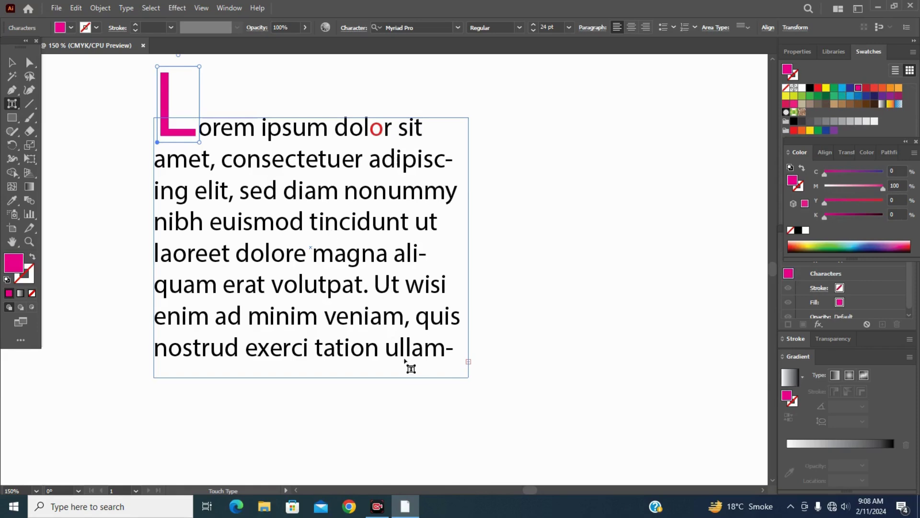
# - Fill the v of "veniam" with cyan 100 and the e of "enim" yellow with cyan 5 and yellow 90
pyautogui.click(330, 318)
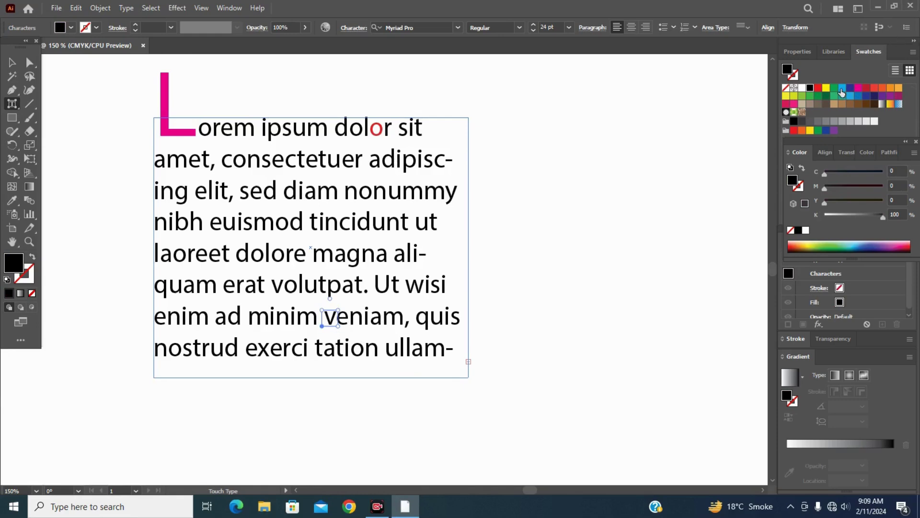
pyautogui.click(842, 88)
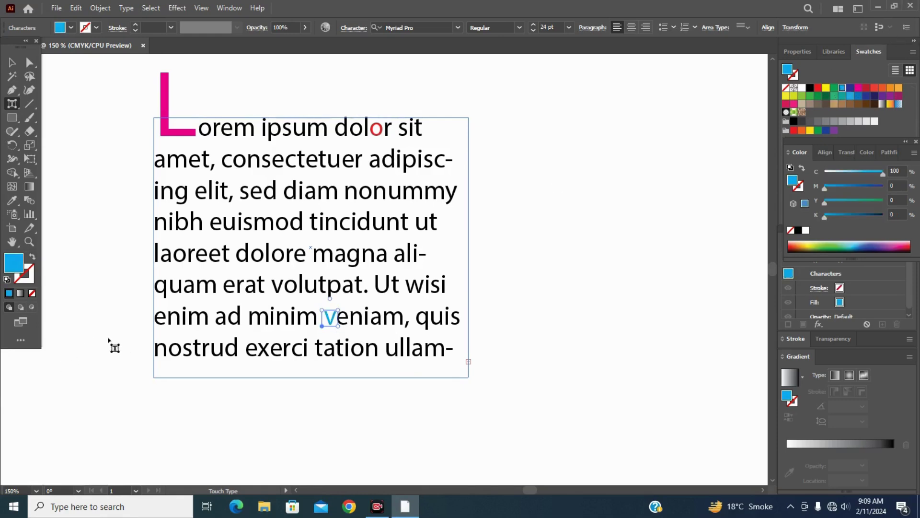
pyautogui.click(158, 320)
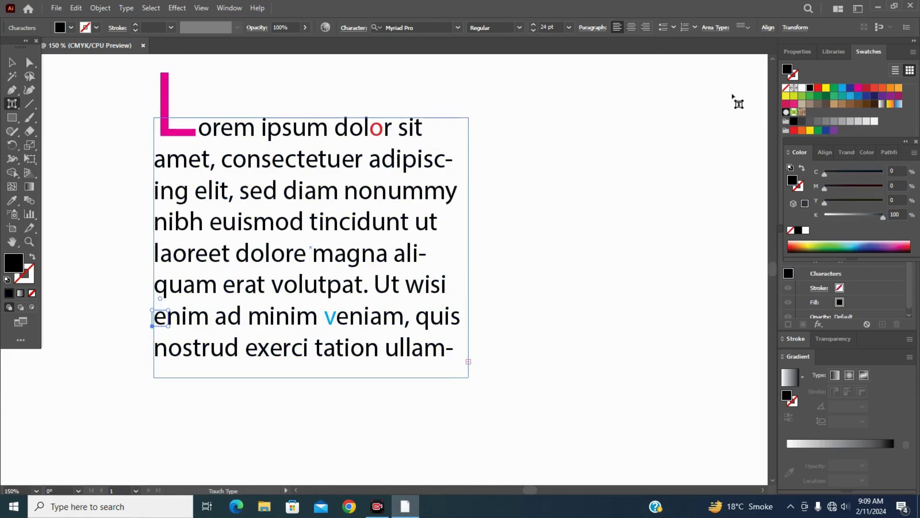
pyautogui.click(784, 98)
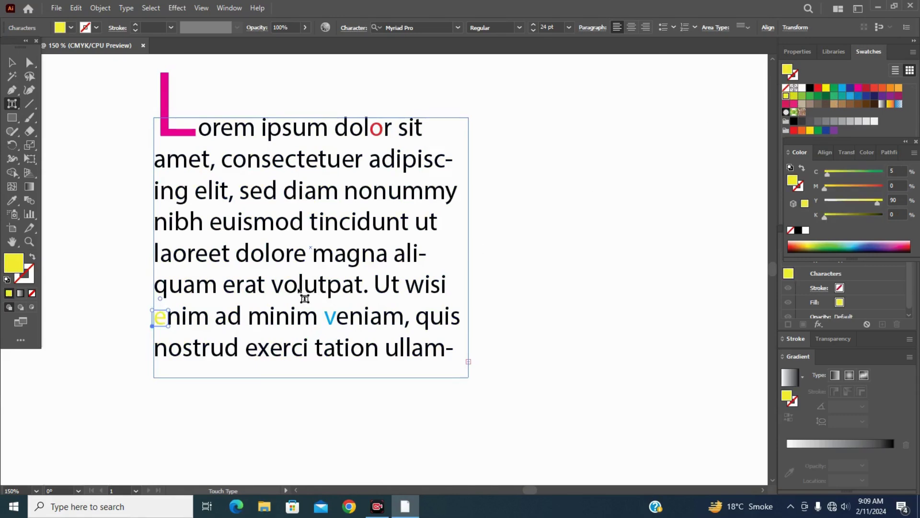
# - Fill the d of "dolore" dark blue and select the p of "adipiscing" with the Touch Type tool
pyautogui.click(254, 255)
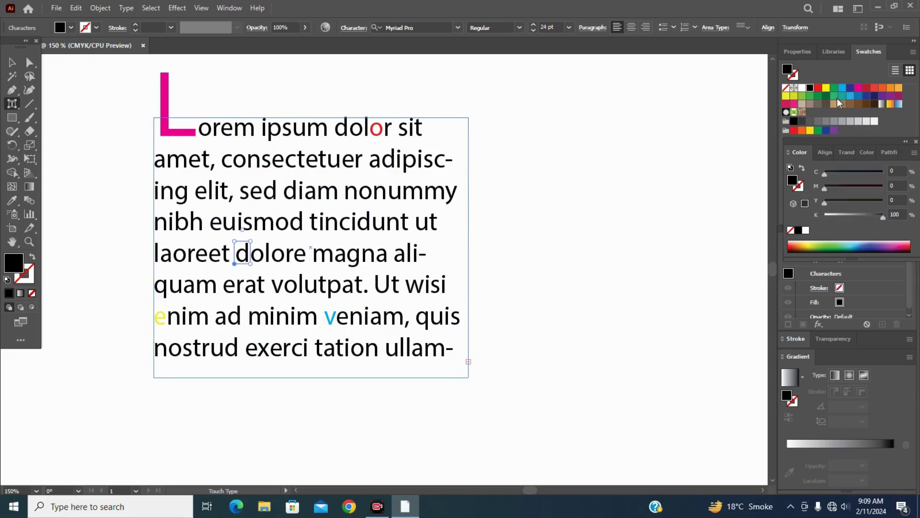
pyautogui.click(835, 96)
pyautogui.click(866, 97)
pyautogui.click(678, 153)
pyautogui.click(410, 163)
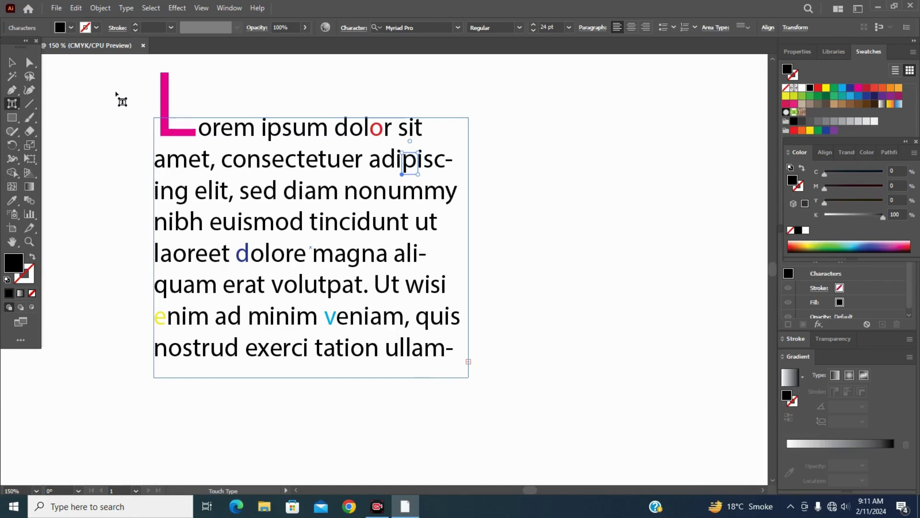
pyautogui.click(11, 105)
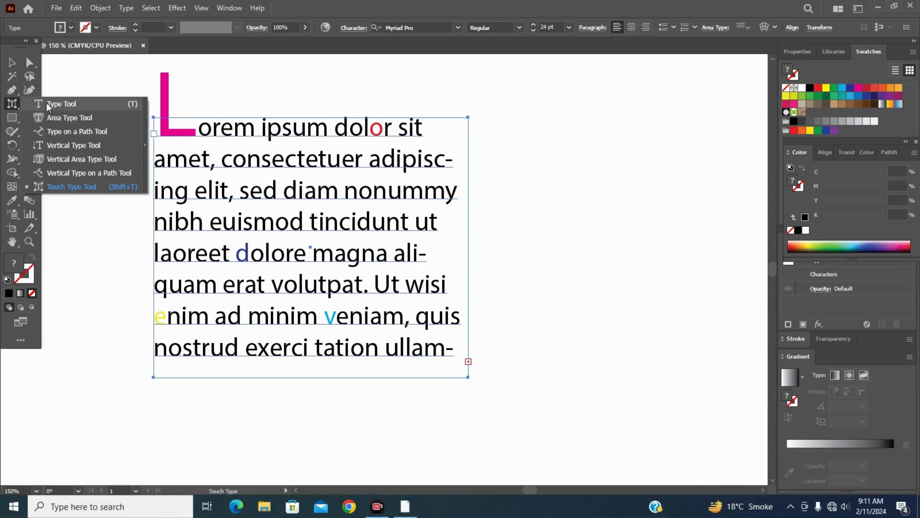